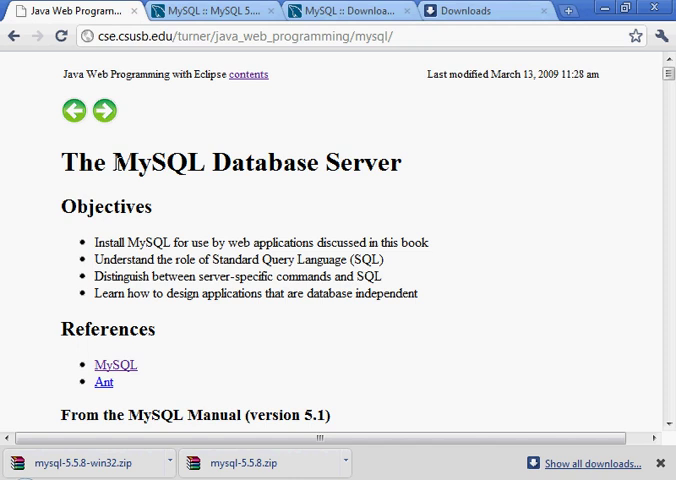
{"action": "scroll", "coordinate": [116, 162], "scroll_direction": "down", "scroll_amount": 1}
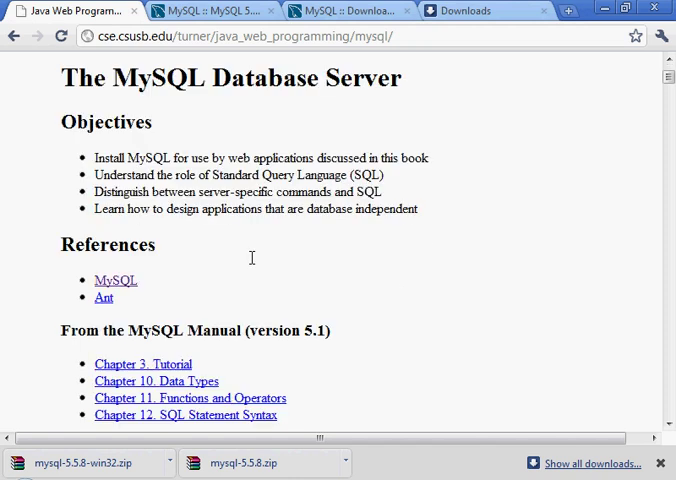
{"action": "scroll", "coordinate": [255, 264], "scroll_direction": "down", "scroll_amount": 1}
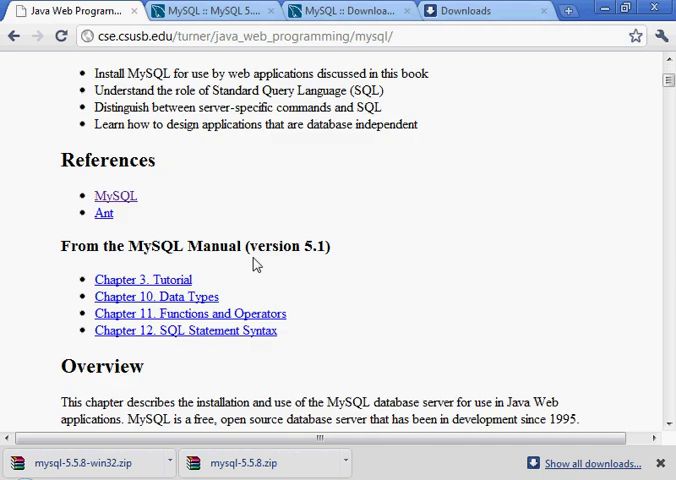
{"action": "scroll", "coordinate": [253, 258], "scroll_direction": "down", "scroll_amount": 1}
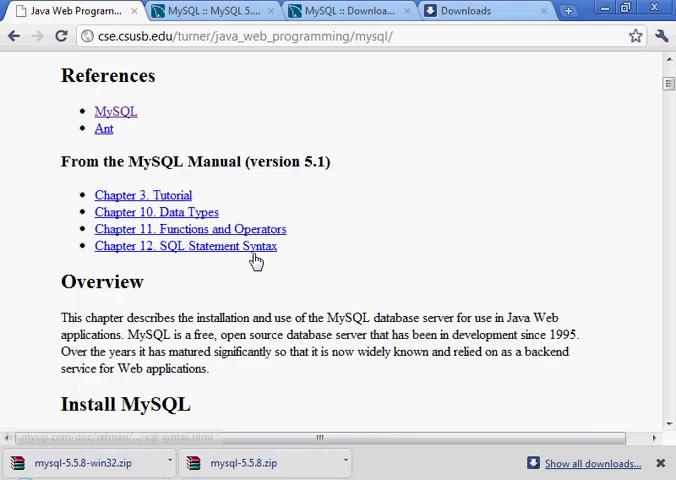
{"action": "scroll", "coordinate": [255, 259], "scroll_direction": "down", "scroll_amount": 2}
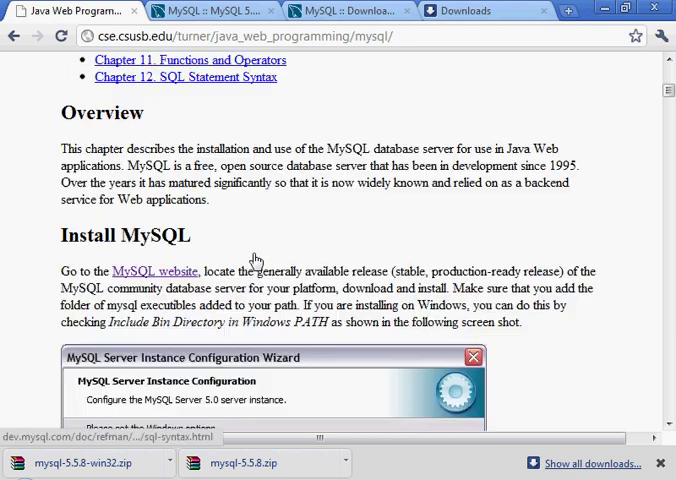
- Open the 'MySQL website' link in a new tab, close the old MySQL and Downloads tabs, and switch to it
{"action": "right_click", "coordinate": [157, 277]}
{"action": "left_click", "coordinate": [209, 287]}
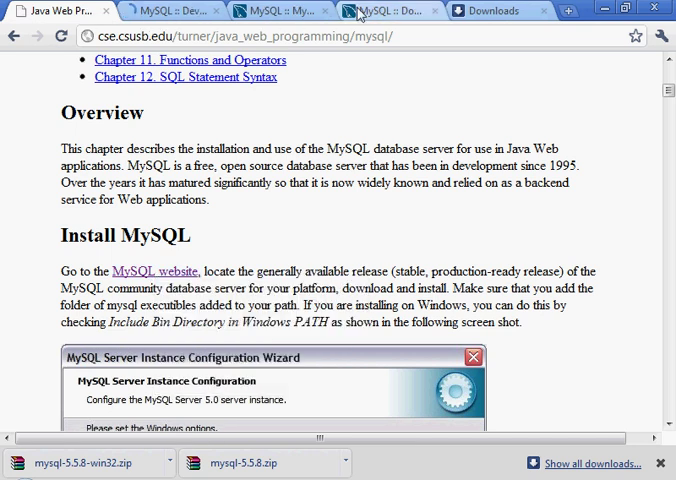
{"action": "left_click", "coordinate": [327, 12]}
{"action": "left_click", "coordinate": [327, 11]}
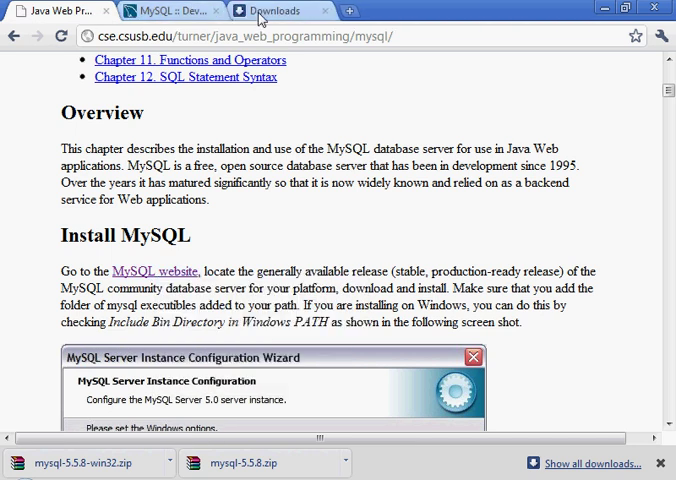
{"action": "middle_click", "coordinate": [260, 12]}
{"action": "left_click", "coordinate": [228, 14]}
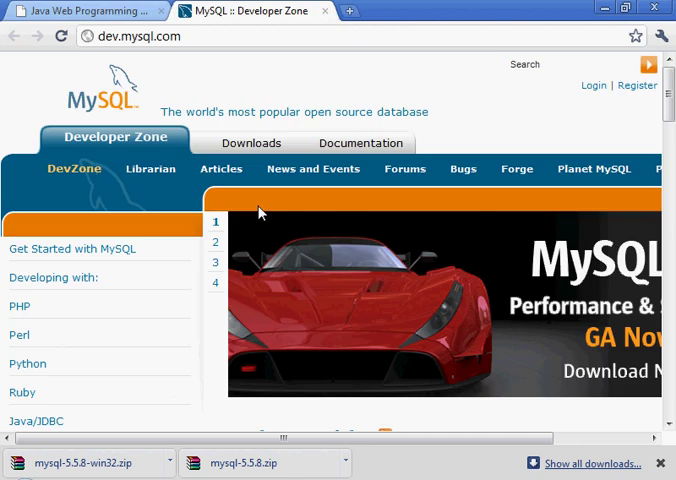
- Go to Downloads > MySQL Community Server, keep Microsoft Windows as platform, highlight the 32-bit row
{"action": "left_click", "coordinate": [257, 143]}
{"action": "scroll", "coordinate": [155, 238], "scroll_direction": "down", "scroll_amount": 1}
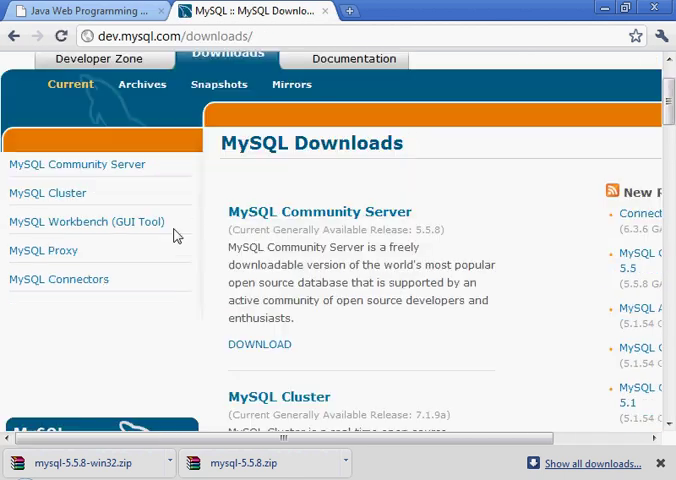
{"action": "scroll", "coordinate": [226, 266], "scroll_direction": "down", "scroll_amount": 1}
{"action": "scroll", "coordinate": [228, 264], "scroll_direction": "up", "scroll_amount": 1}
{"action": "left_click", "coordinate": [110, 166]}
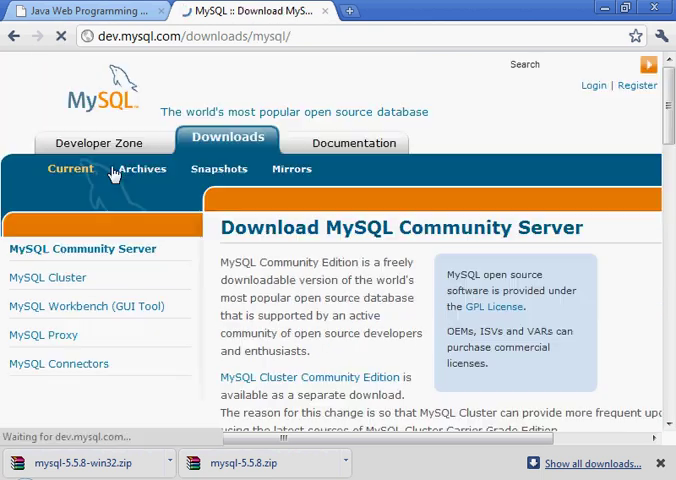
{"action": "scroll", "coordinate": [222, 308], "scroll_direction": "down", "scroll_amount": 3}
{"action": "scroll", "coordinate": [224, 314], "scroll_direction": "down", "scroll_amount": 1}
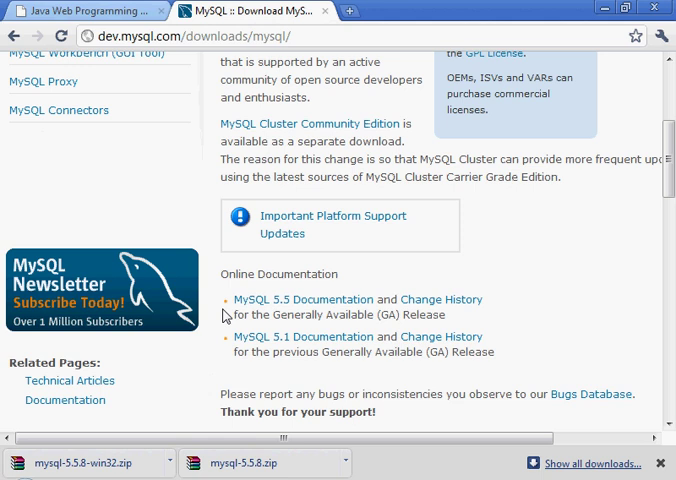
{"action": "scroll", "coordinate": [224, 314], "scroll_direction": "down", "scroll_amount": 3}
{"action": "scroll", "coordinate": [200, 322], "scroll_direction": "down", "scroll_amount": 1}
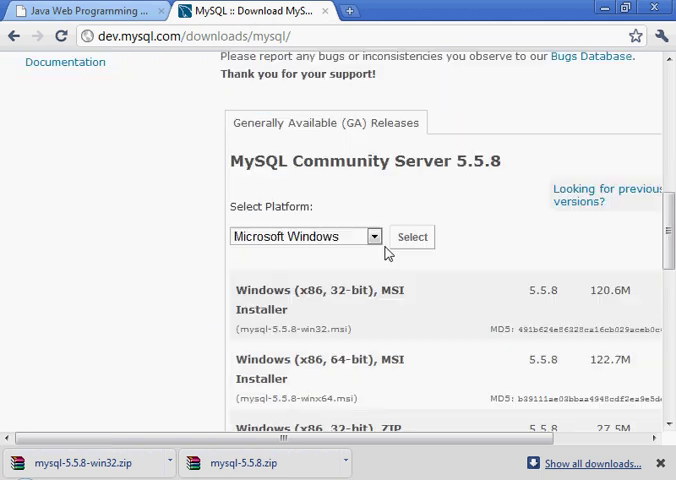
{"action": "left_click", "coordinate": [374, 237]}
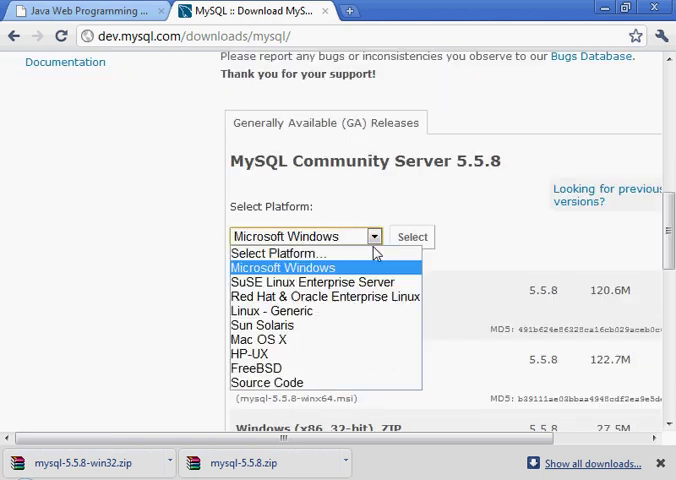
{"action": "left_click", "coordinate": [305, 268]}
{"action": "scroll", "coordinate": [192, 299], "scroll_direction": "down", "scroll_amount": 1}
{"action": "mouse_move", "coordinate": [283, 438]}
{"action": "left_mouse_down"}
{"action": "mouse_move", "coordinate": [280, 445]}
{"action": "mouse_move", "coordinate": [375, 440]}
{"action": "left_mouse_up"}
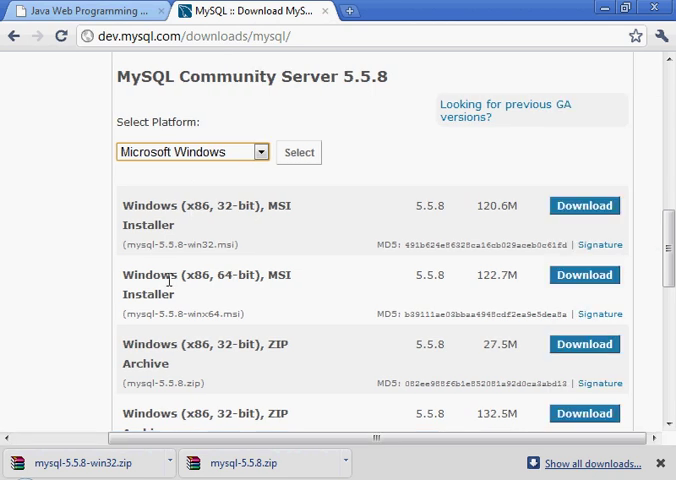
{"action": "double_click", "coordinate": [230, 205]}
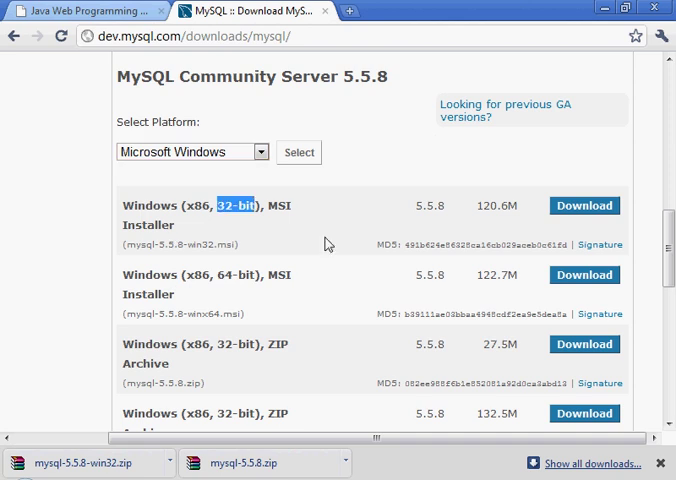
- Download the 32-bit MSI, skip login, use the Seattle HTTP mirror and keep the file
{"action": "left_click", "coordinate": [583, 206]}
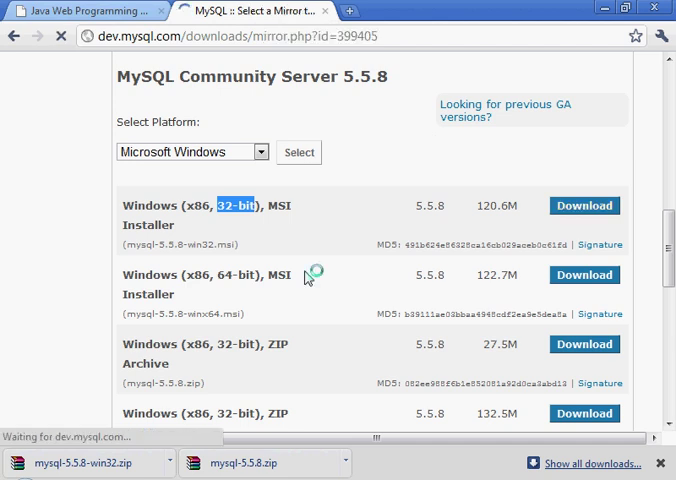
{"action": "scroll", "coordinate": [329, 287], "scroll_direction": "down", "scroll_amount": 5}
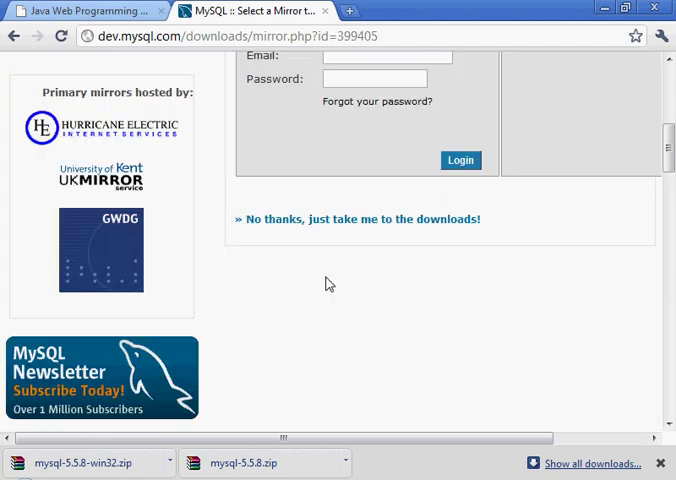
{"action": "left_click", "coordinate": [331, 222]}
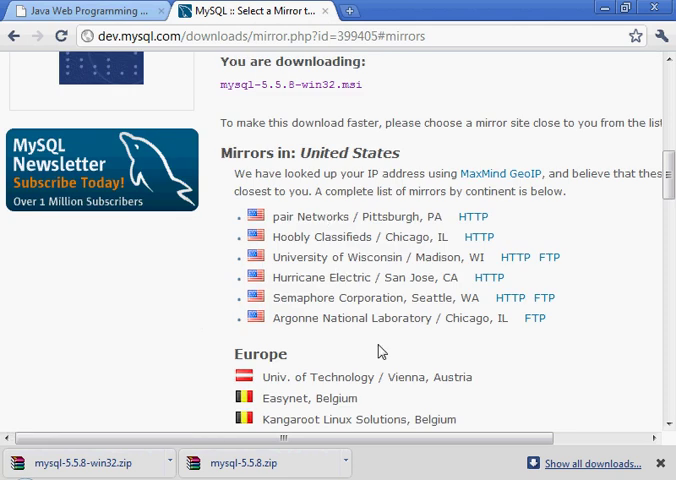
{"action": "left_click", "coordinate": [510, 298]}
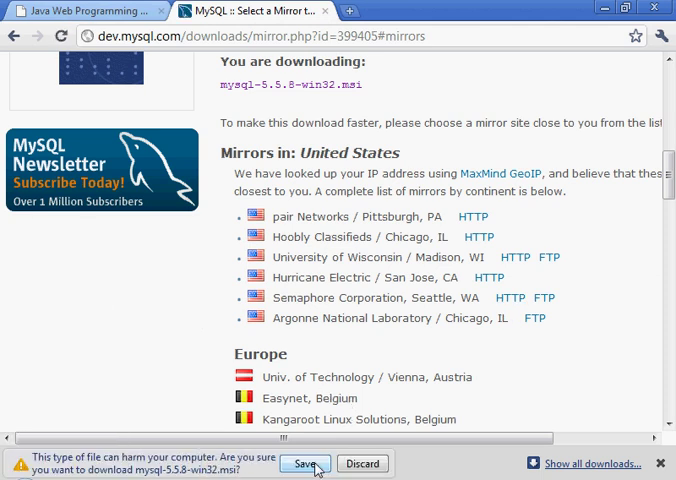
{"action": "left_click", "coordinate": [306, 464]}
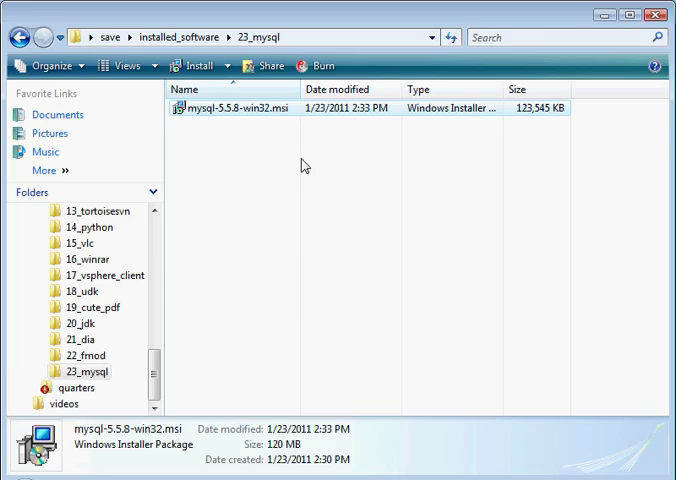
- Run mysql-5.5.8-win32.msi, pass the welcome page and accept the GPL license terms
{"action": "double_click", "coordinate": [185, 113]}
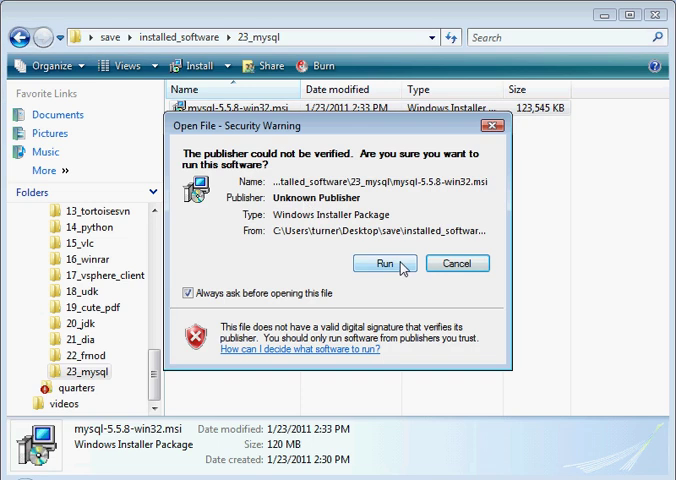
{"action": "left_click", "coordinate": [385, 263]}
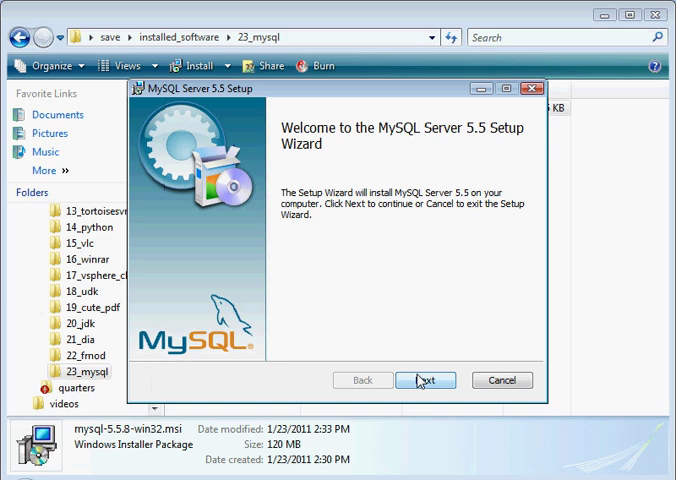
{"action": "left_click", "coordinate": [423, 381]}
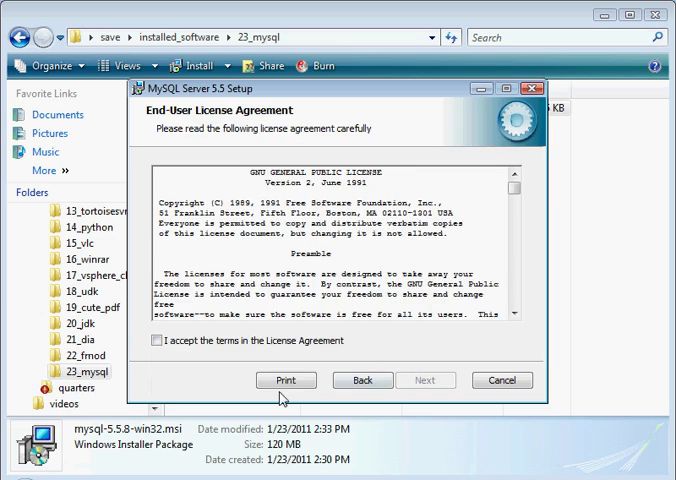
{"action": "left_click", "coordinate": [157, 341]}
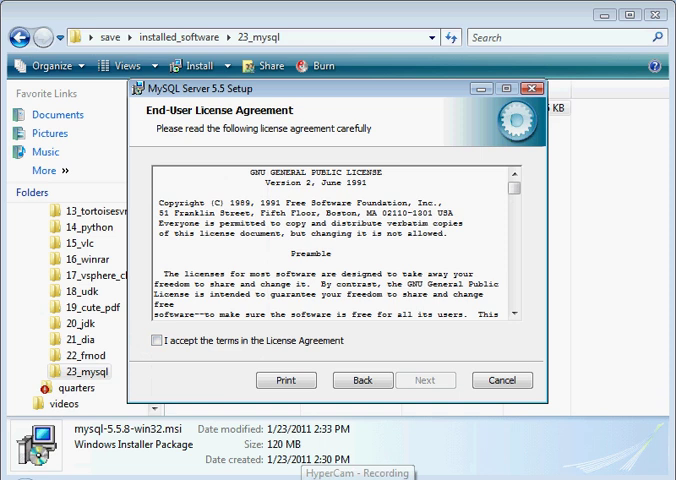
{"action": "left_click", "coordinate": [157, 341]}
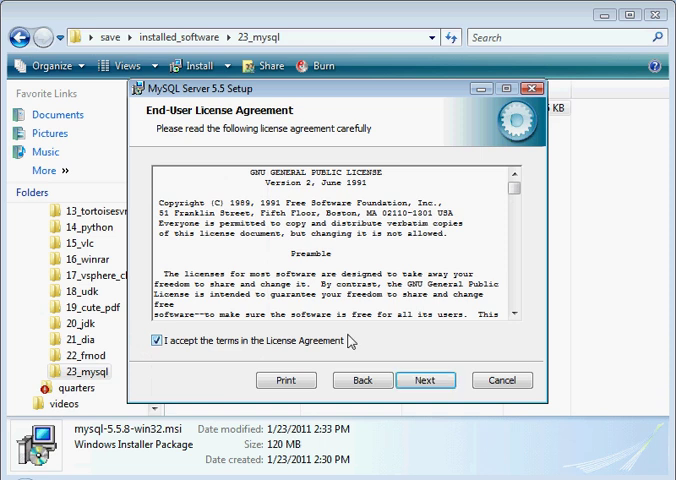
{"action": "left_click", "coordinate": [424, 381]}
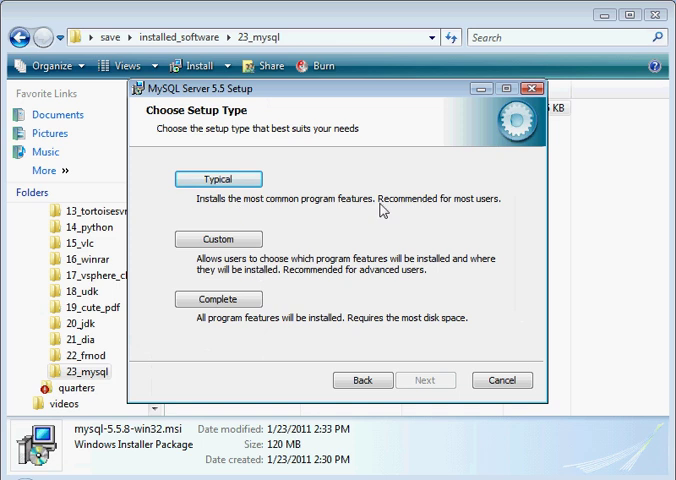
- Choose Custom setup, keep the default install location and reach the ready-to-install page
{"action": "left_click", "coordinate": [220, 241]}
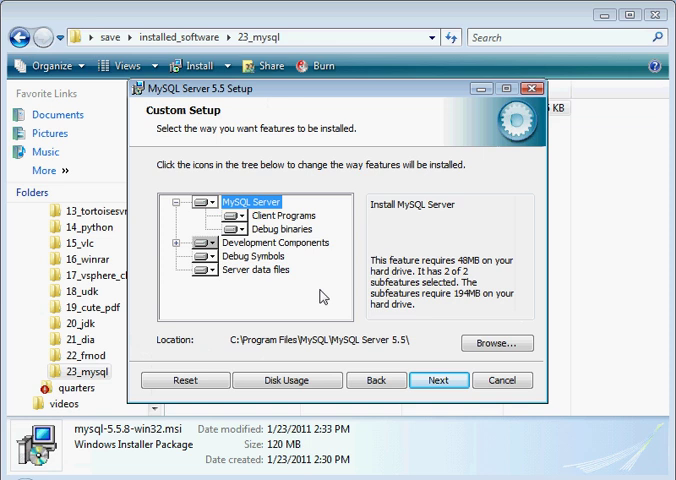
{"action": "left_click", "coordinate": [504, 348]}
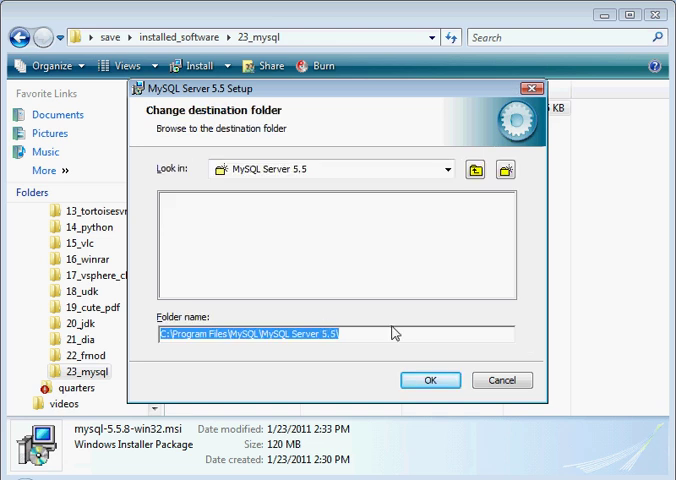
{"action": "left_click", "coordinate": [431, 381]}
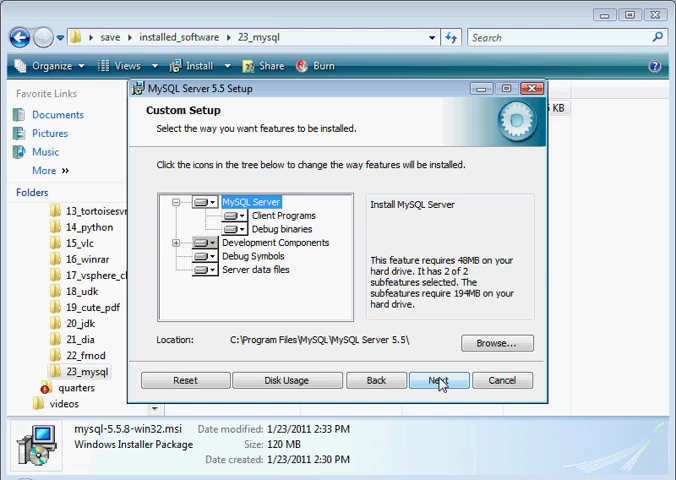
{"action": "left_click", "coordinate": [440, 383]}
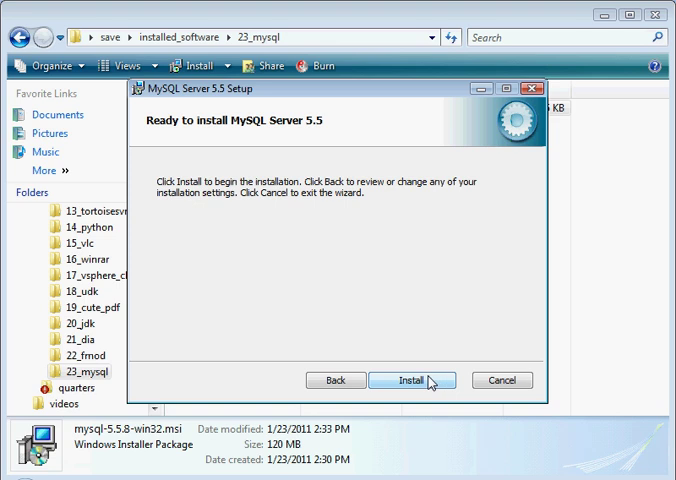
- Install MySQL Server 5.5 and step past the MySQL Enterprise promotion pages
{"action": "left_click", "coordinate": [431, 382]}
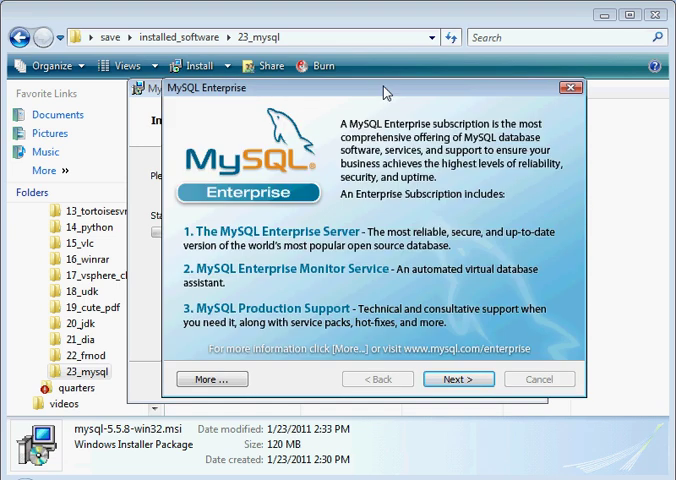
{"action": "left_click_drag", "start_coordinate": [387, 92], "coordinate": [380, 115]}
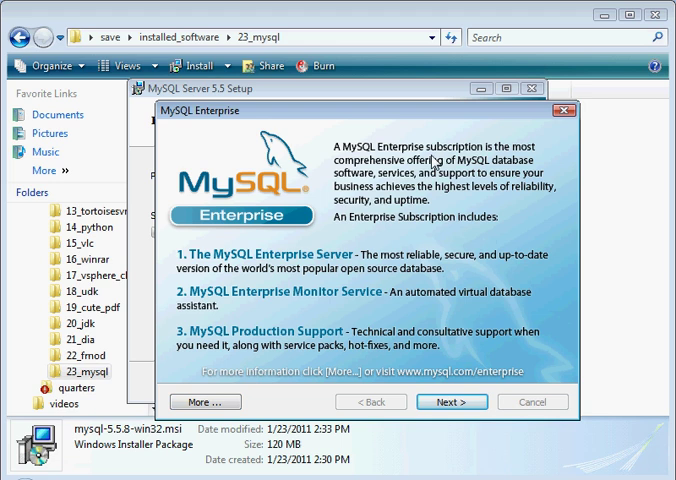
{"action": "left_click", "coordinate": [448, 405]}
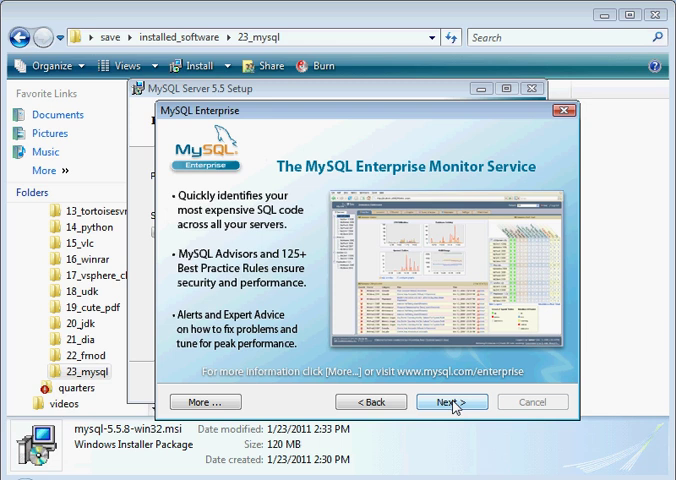
{"action": "left_click", "coordinate": [452, 404]}
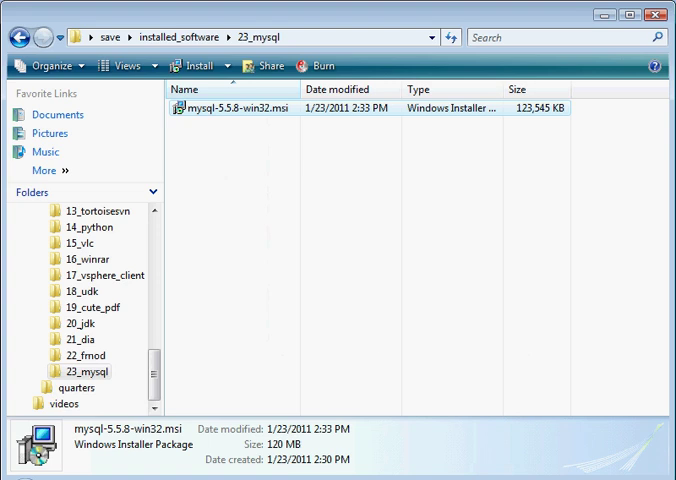
- Keep Detailed Configuration, Developer Machine and Multifunctional Database in the configuration wizard
{"action": "mouse_move", "coordinate": [508, 247]}
{"action": "left_mouse_down"}
{"action": "mouse_move", "coordinate": [352, 67]}
{"action": "mouse_move", "coordinate": [350, 73]}
{"action": "left_mouse_up"}
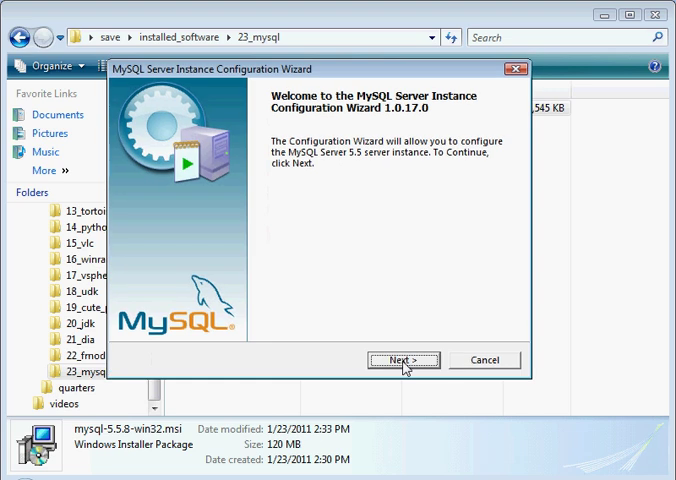
{"action": "left_click", "coordinate": [406, 362]}
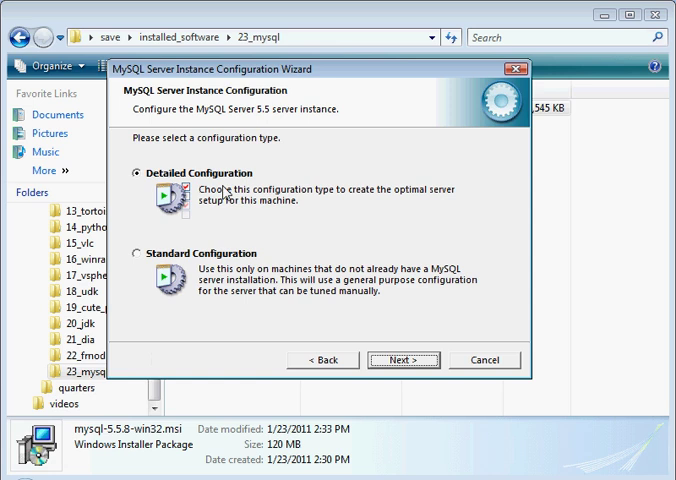
{"action": "left_click", "coordinate": [405, 359]}
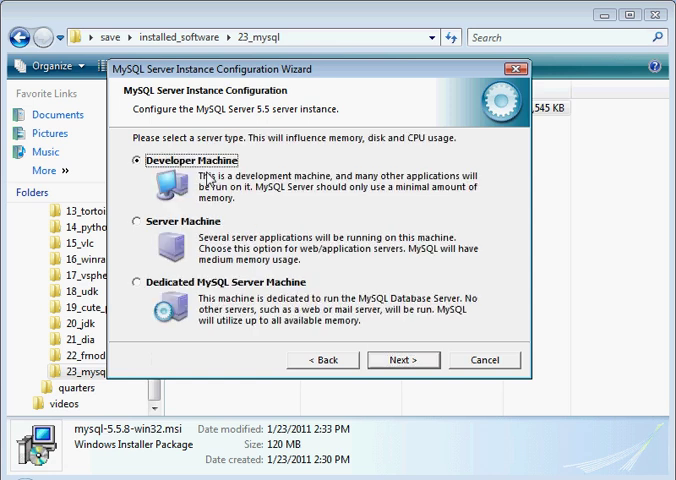
{"action": "left_click", "coordinate": [409, 364]}
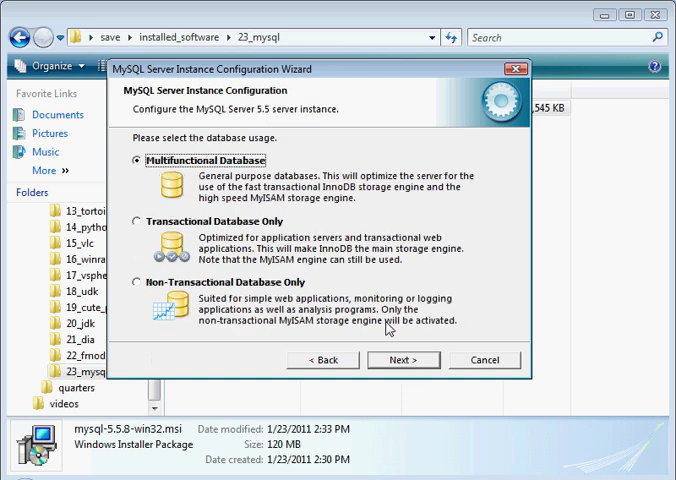
{"action": "left_click", "coordinate": [404, 360]}
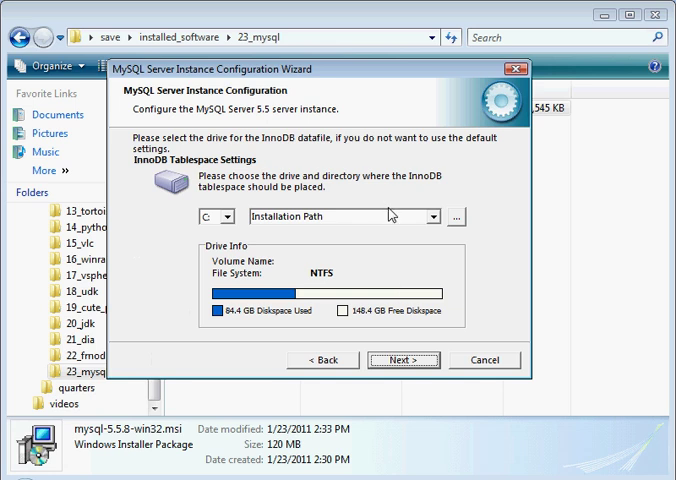
- Keep default InnoDB tablespace, Decision Support connections, networking/strict mode and Latin1 character set
{"action": "left_click", "coordinate": [405, 362]}
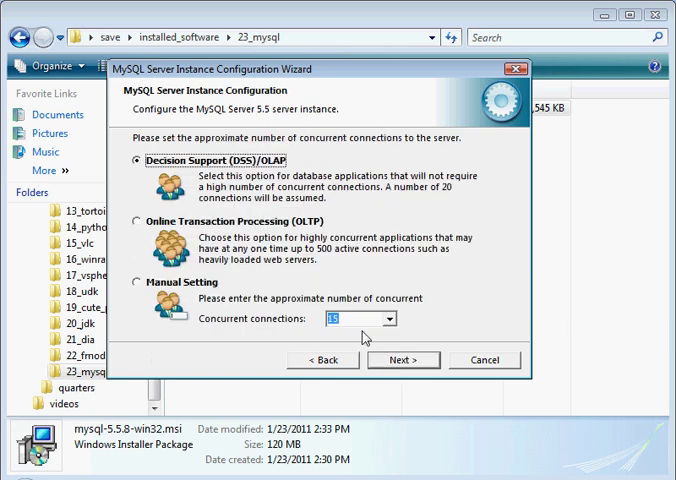
{"action": "left_click", "coordinate": [422, 362]}
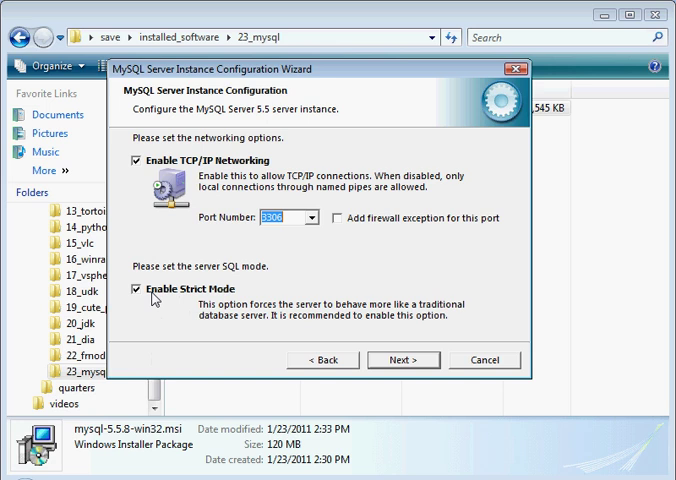
{"action": "left_click", "coordinate": [403, 360]}
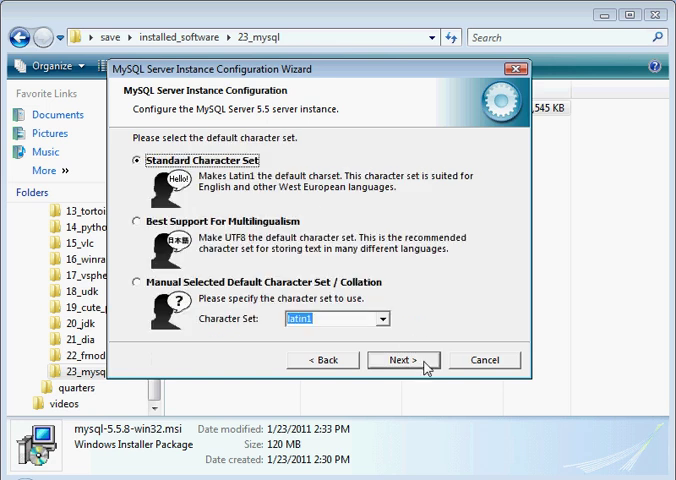
{"action": "left_click", "coordinate": [427, 365]}
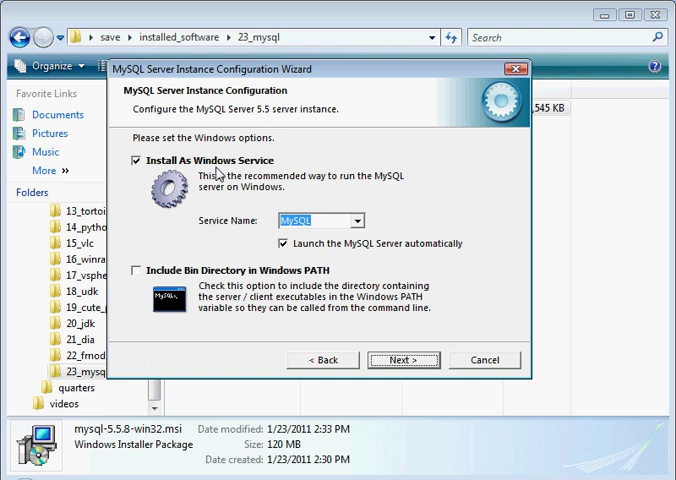
- Uncheck Install As Windows Service, check Include Bin Directory in PATH, and continue
{"action": "left_click", "coordinate": [136, 161]}
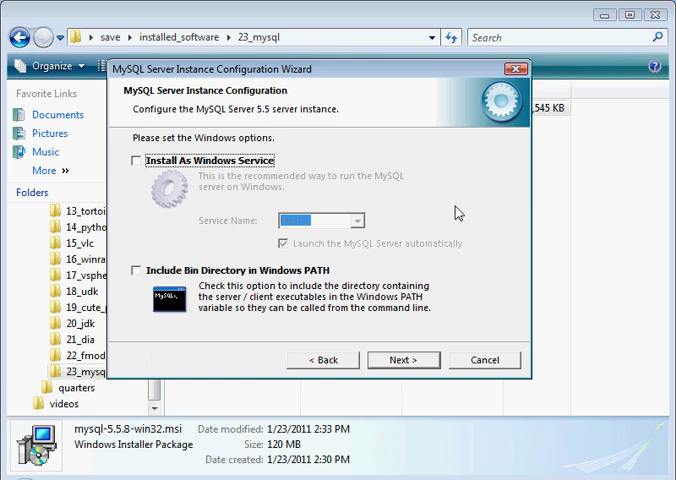
{"action": "left_click", "coordinate": [137, 271]}
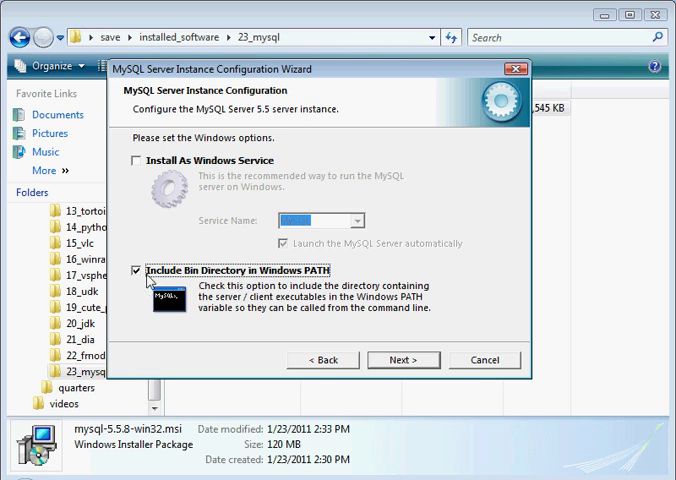
{"action": "left_click", "coordinate": [402, 360]}
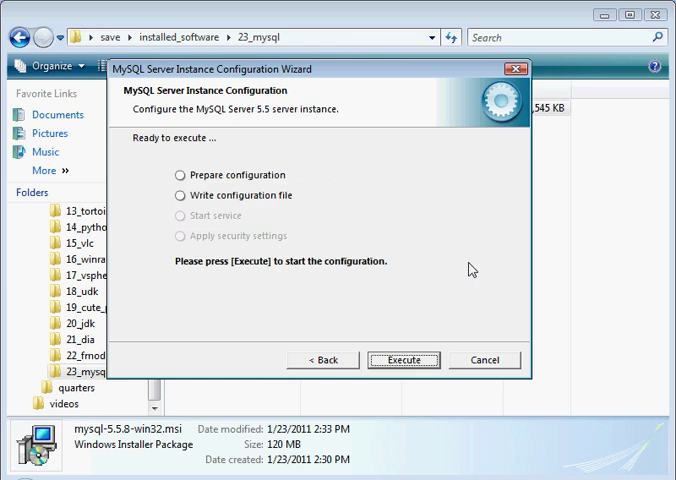
- Execute the configuration to write my.ini and finish the wizard
{"action": "left_click", "coordinate": [413, 365]}
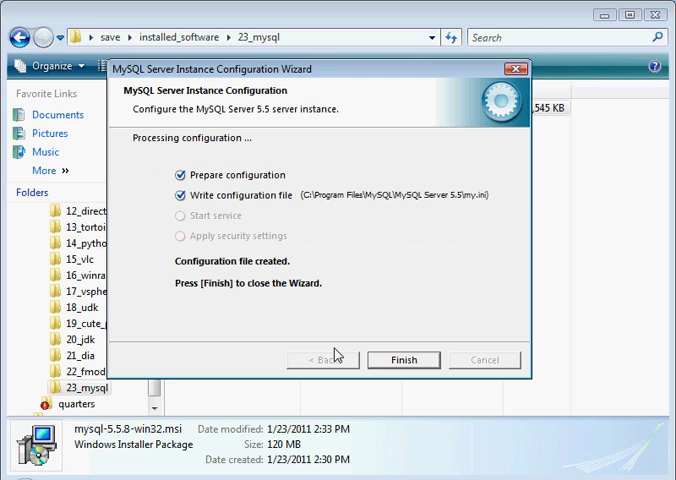
{"action": "left_click", "coordinate": [405, 362]}
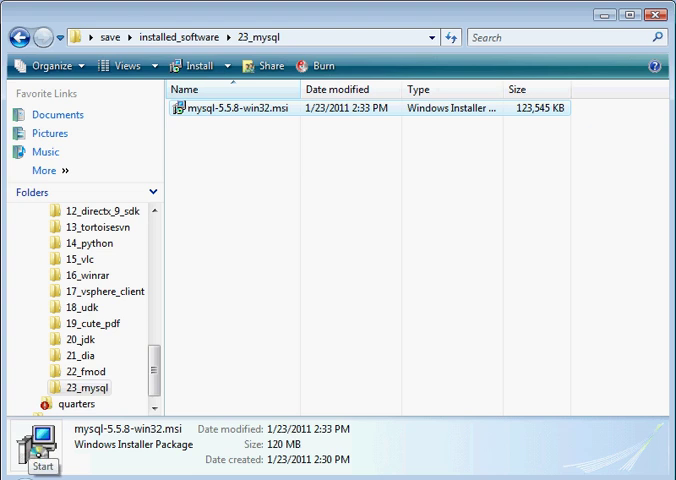
- Launch Command Prompt from Start > All Programs > Accessories
{"action": "left_click", "coordinate": [30, 470]}
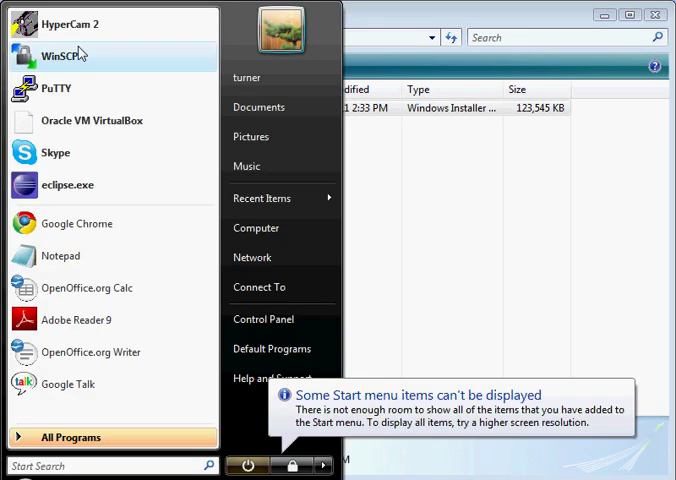
{"action": "left_click", "coordinate": [77, 436]}
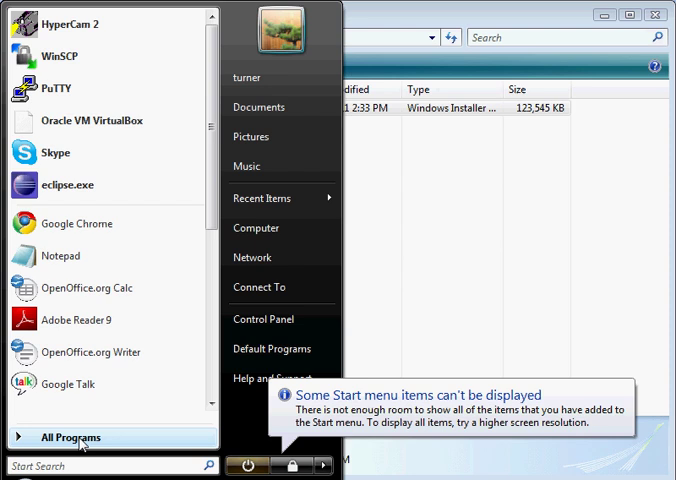
{"action": "left_click_drag", "start_coordinate": [211, 110], "coordinate": [209, 216]}
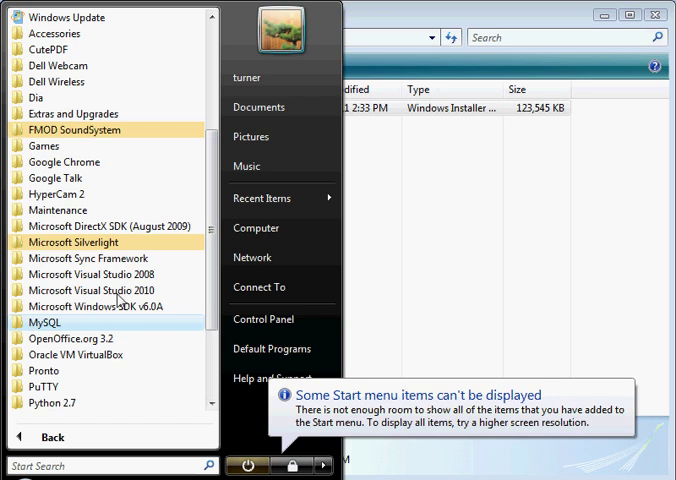
{"action": "left_click", "coordinate": [60, 322]}
{"action": "scroll", "coordinate": [215, 287], "scroll_direction": "down", "scroll_amount": 2}
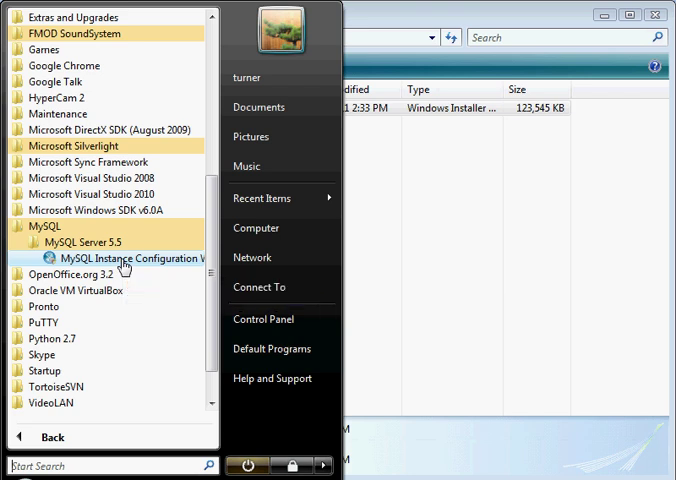
{"action": "scroll", "coordinate": [224, 262], "scroll_direction": "up", "scroll_amount": 4}
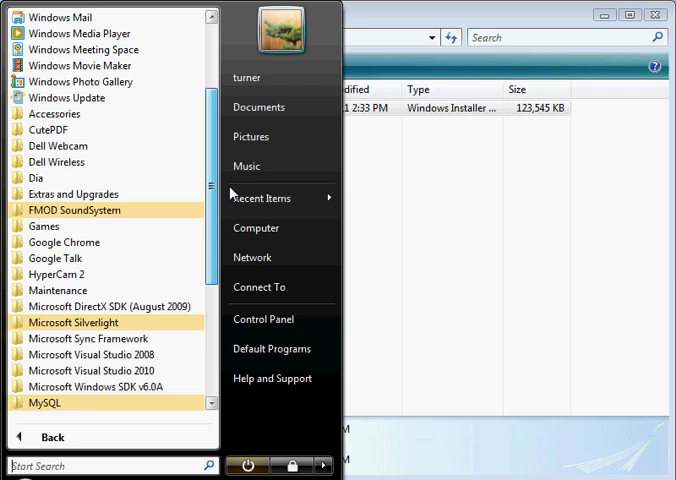
{"action": "scroll", "coordinate": [120, 180], "scroll_direction": "up", "scroll_amount": 3}
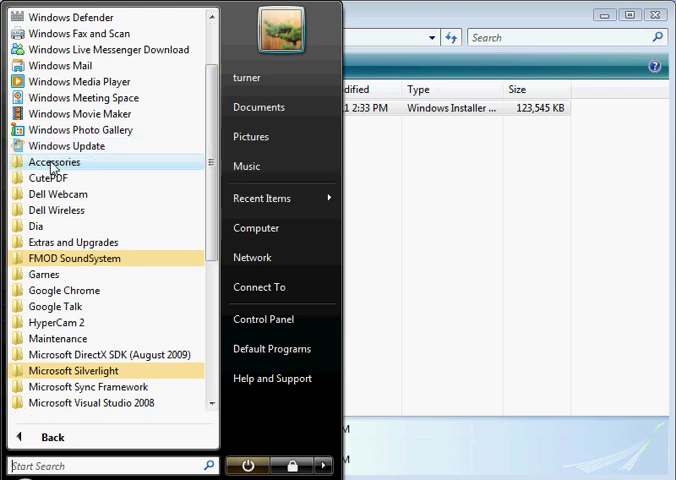
{"action": "left_click", "coordinate": [55, 162]}
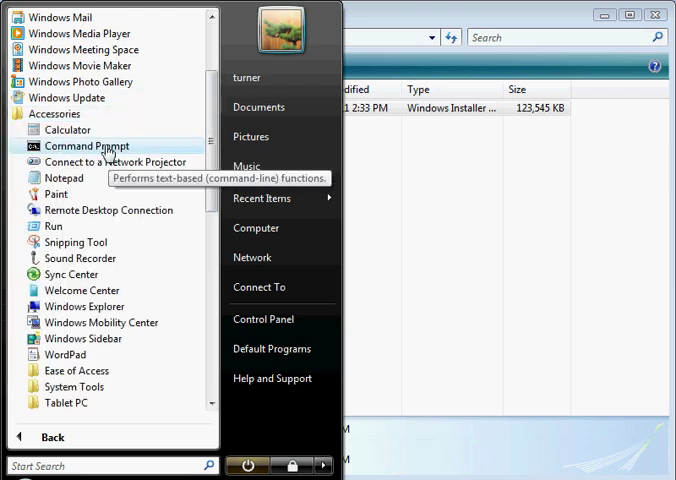
{"action": "left_click", "coordinate": [108, 150]}
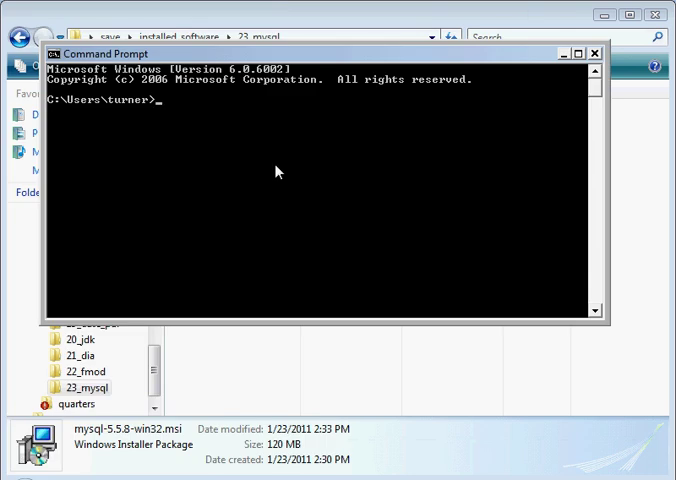
{"action": "type", "text": "mysql"}
- Run mysql (can't connect to localhost), then echo %PATH% showing MySQL Server 5.5\bin, and hide the console
{"action": "key", "text": "Return"}
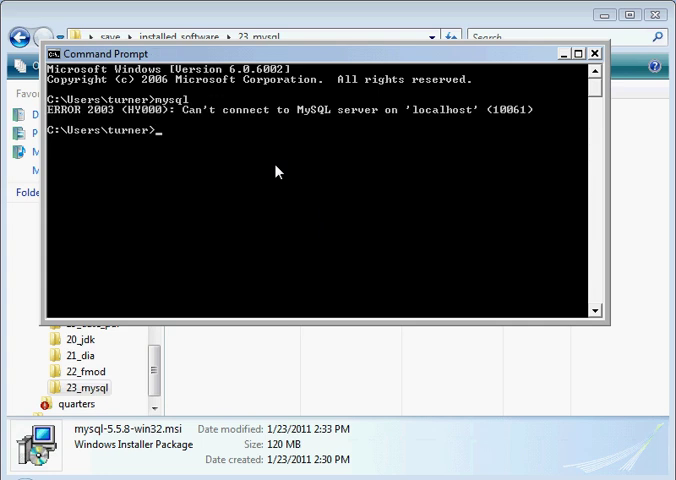
{"action": "left_click_drag", "start_coordinate": [366, 54], "coordinate": [366, 61]}
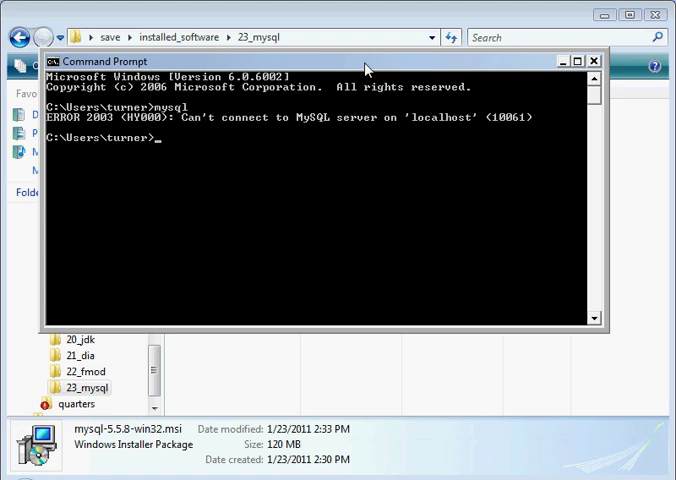
{"action": "type", "text": "echo "}
{"action": "type", "text": "%P"}
{"action": "type", "text": "ATH%"}
{"action": "key", "text": "Return"}
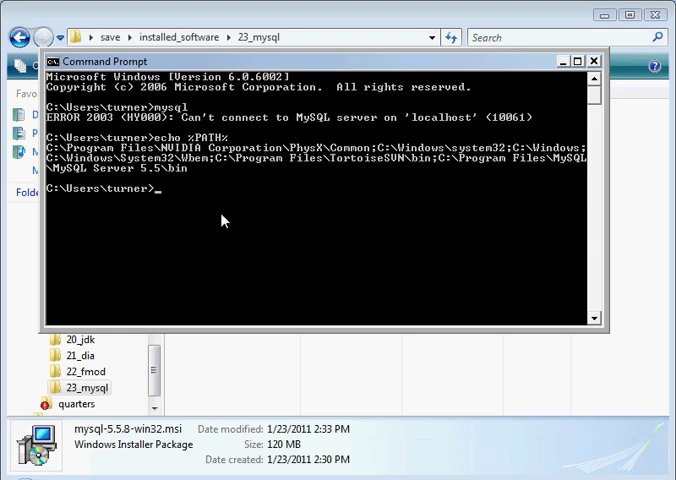
{"action": "left_click_drag", "start_coordinate": [341, 62], "coordinate": [352, 64]}
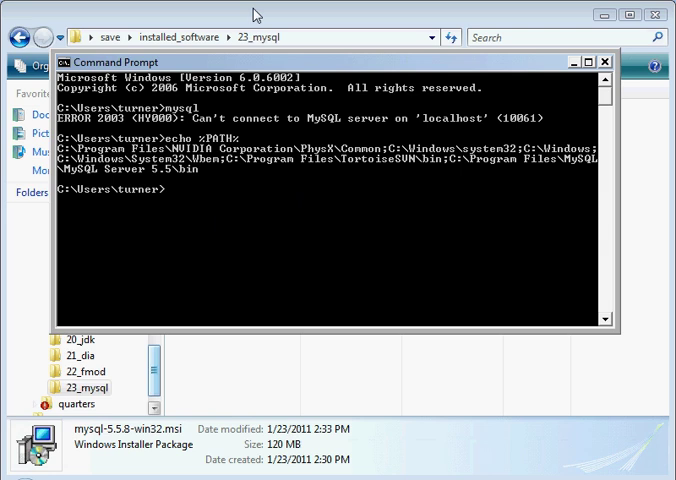
{"action": "key", "text": "alt+Tab"}
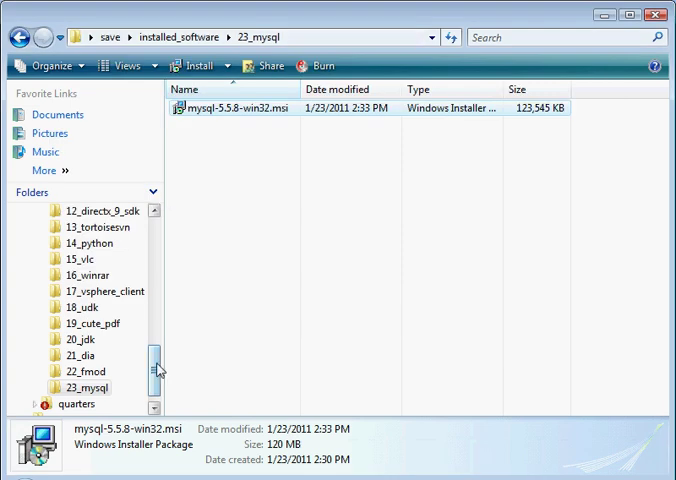
{"action": "left_click_drag", "start_coordinate": [157, 370], "coordinate": [157, 245]}
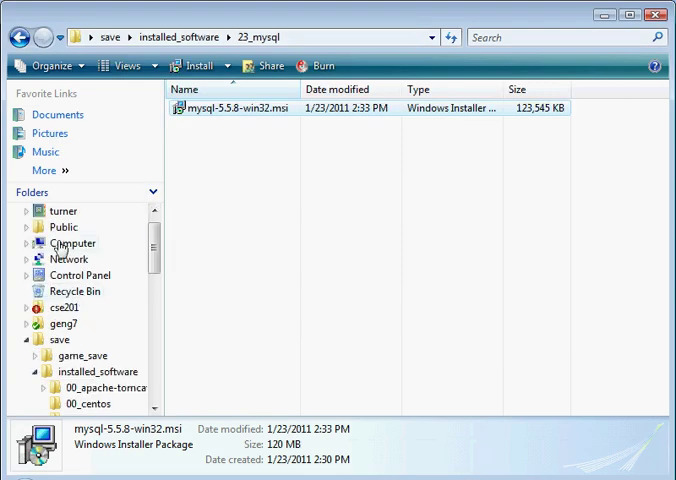
- Navigate from Computer into Local Disk (C:) and then Program Files
{"action": "left_click", "coordinate": [66, 244]}
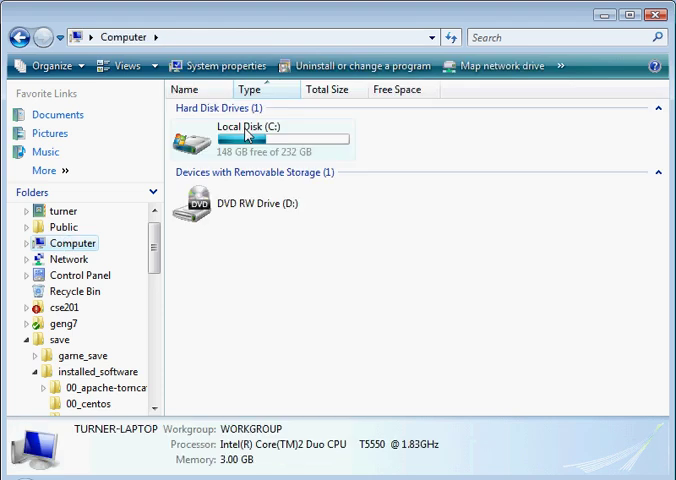
{"action": "double_click", "coordinate": [246, 135]}
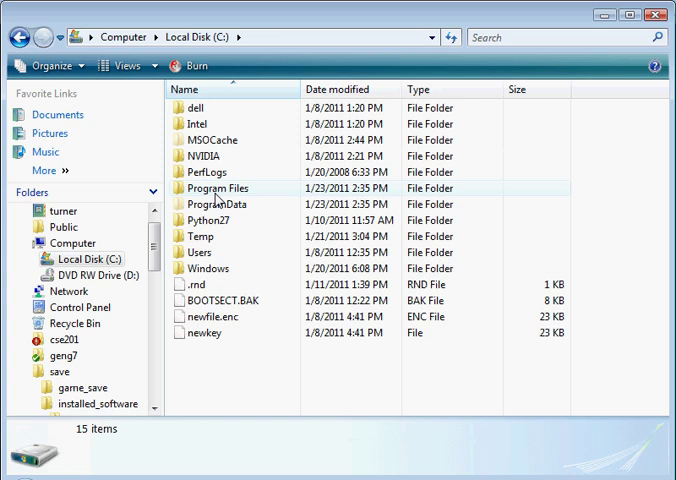
{"action": "double_click", "coordinate": [216, 190]}
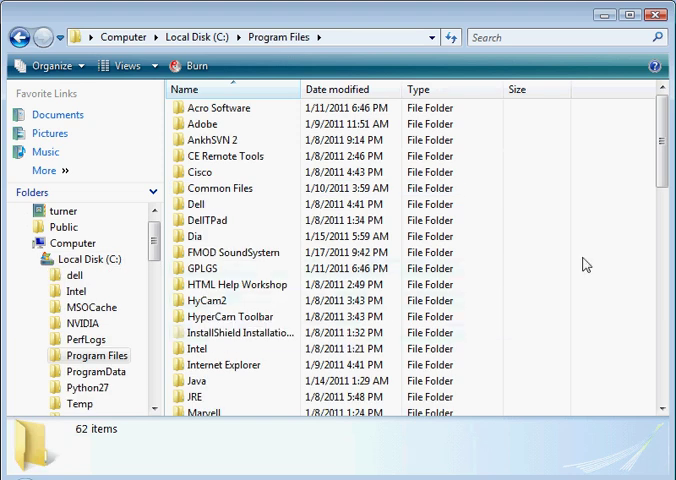
{"action": "mouse_move", "coordinate": [661, 165]}
{"action": "left_mouse_down"}
{"action": "mouse_move", "coordinate": [663, 183]}
{"action": "mouse_move", "coordinate": [664, 160]}
{"action": "left_mouse_up"}
- After glancing at the console, continue into the MySQL and MySQL Server 5.5 folders
{"action": "key", "text": "alt+Tab"}
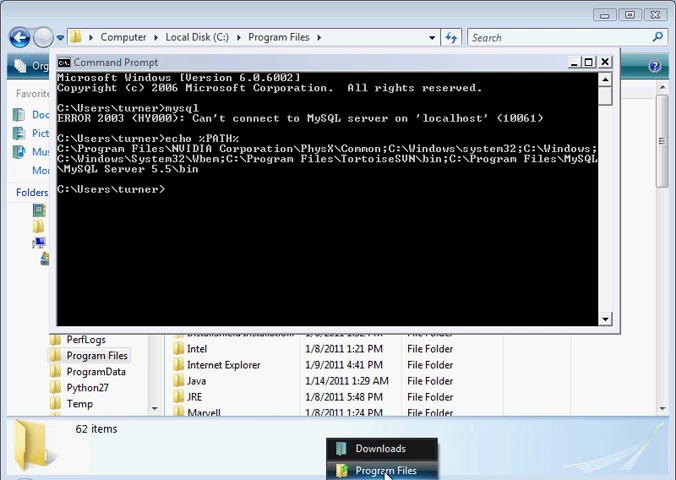
{"action": "left_click", "coordinate": [387, 471]}
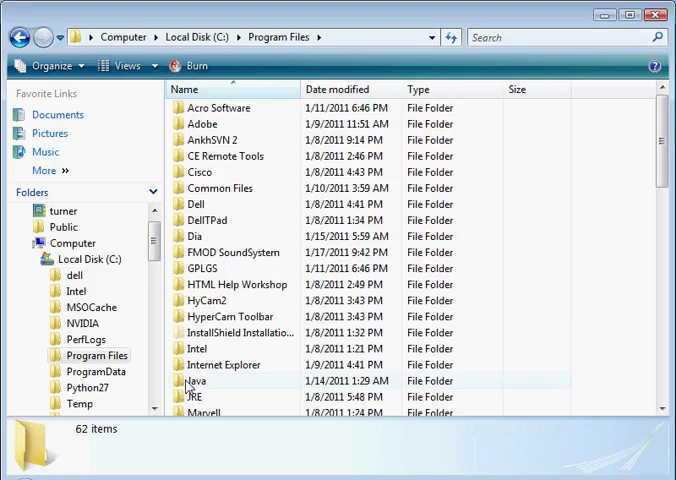
{"action": "left_click_drag", "start_coordinate": [668, 135], "coordinate": [668, 242]}
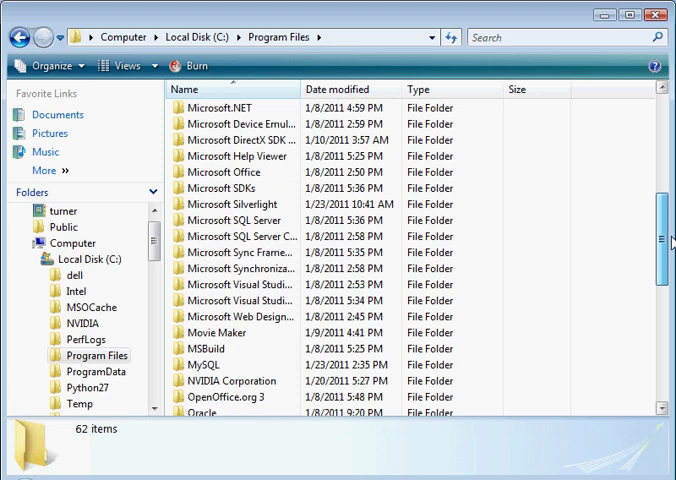
{"action": "left_click", "coordinate": [207, 368]}
{"action": "double_click", "coordinate": [207, 366]}
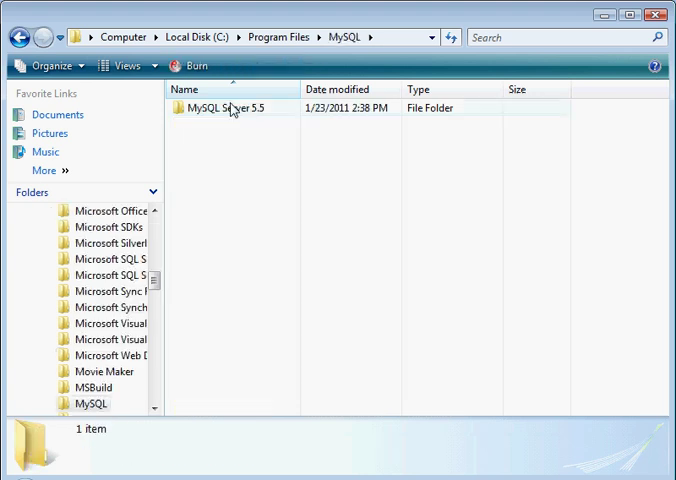
{"action": "double_click", "coordinate": [232, 110]}
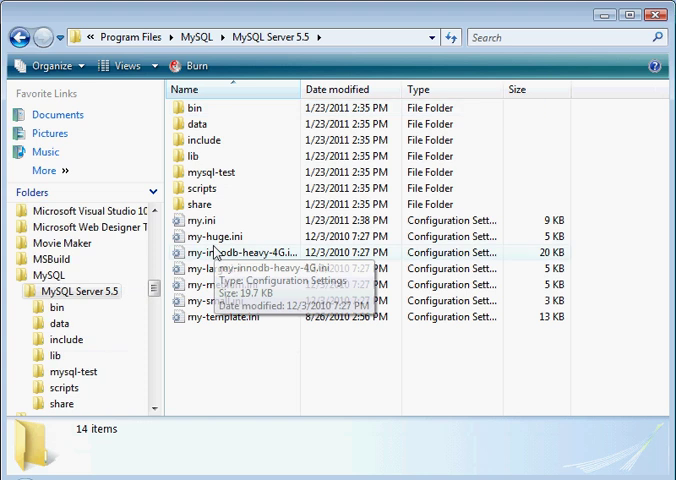
- Enter the bin folder, auto-size the Name column, and select mysqld.exe
{"action": "double_click", "coordinate": [195, 107]}
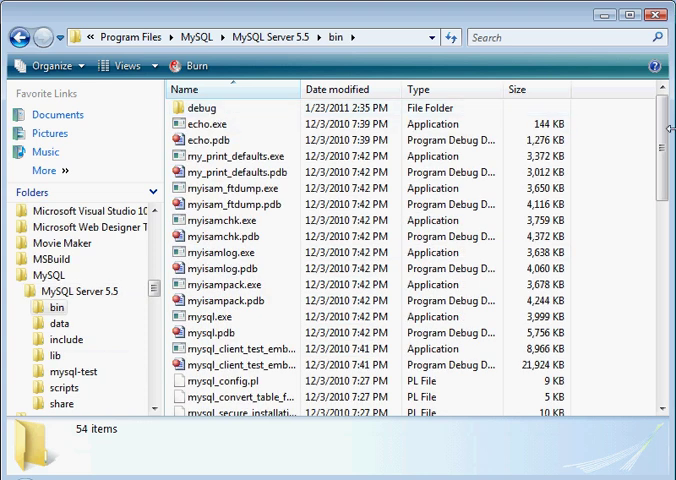
{"action": "left_click_drag", "start_coordinate": [663, 128], "coordinate": [663, 164]}
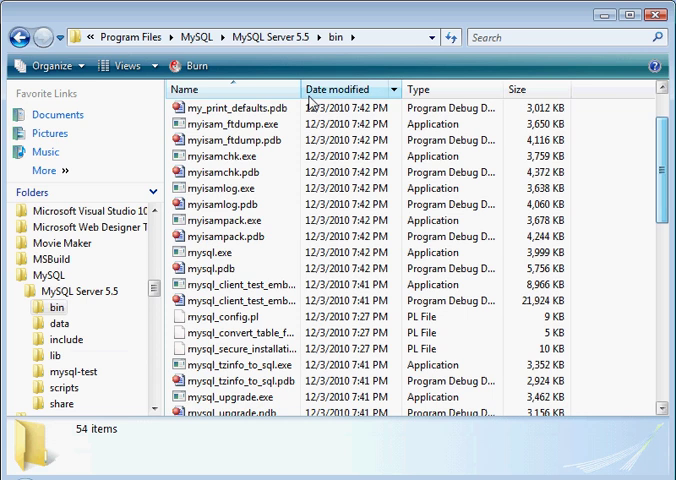
{"action": "double_click", "coordinate": [301, 89]}
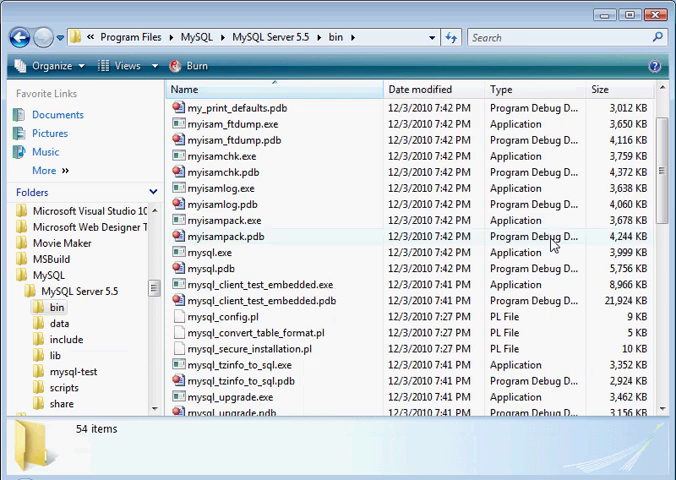
{"action": "mouse_move", "coordinate": [663, 172]}
{"action": "left_mouse_down"}
{"action": "mouse_move", "coordinate": [663, 350]}
{"action": "mouse_move", "coordinate": [655, 115]}
{"action": "mouse_move", "coordinate": [668, 220]}
{"action": "left_mouse_up"}
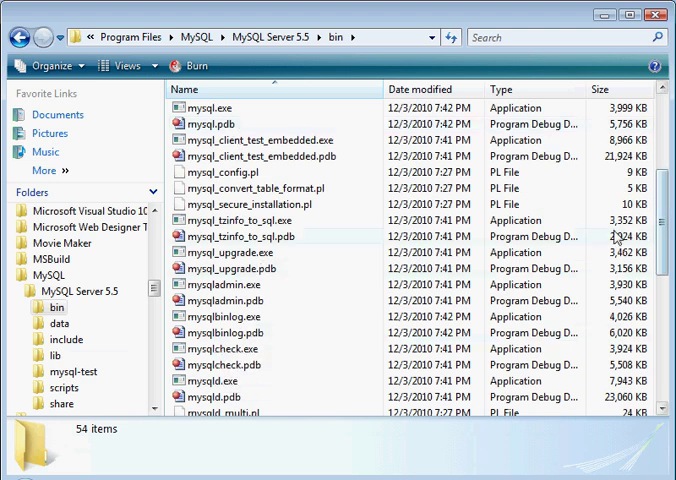
{"action": "left_click", "coordinate": [215, 381]}
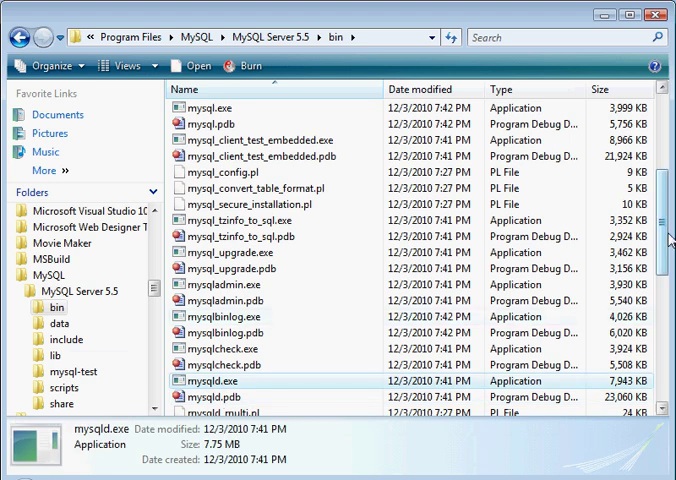
{"action": "left_click_drag", "start_coordinate": [668, 240], "coordinate": [667, 280]}
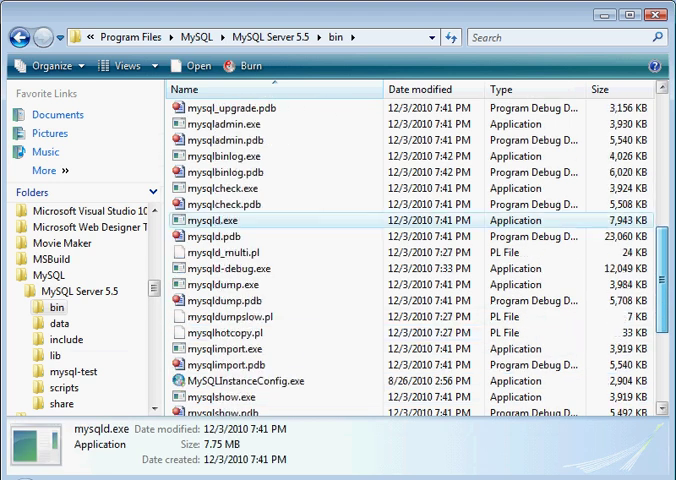
{"action": "scroll", "coordinate": [258, 260], "scroll_direction": "up", "scroll_amount": 1}
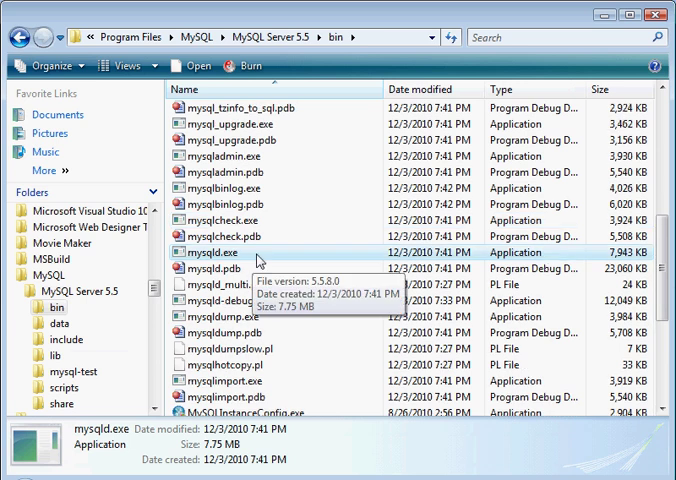
- Launch mysqld.exe and unblock it in the Windows Security Alert
{"action": "double_click", "coordinate": [232, 258]}
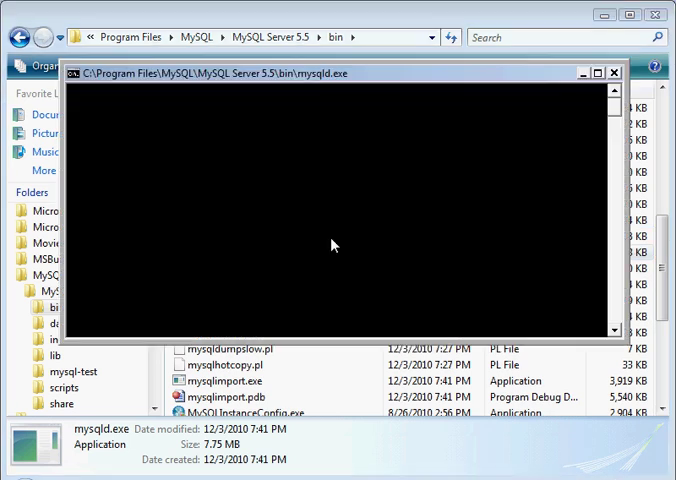
{"action": "left_click_drag", "start_coordinate": [370, 78], "coordinate": [374, 50]}
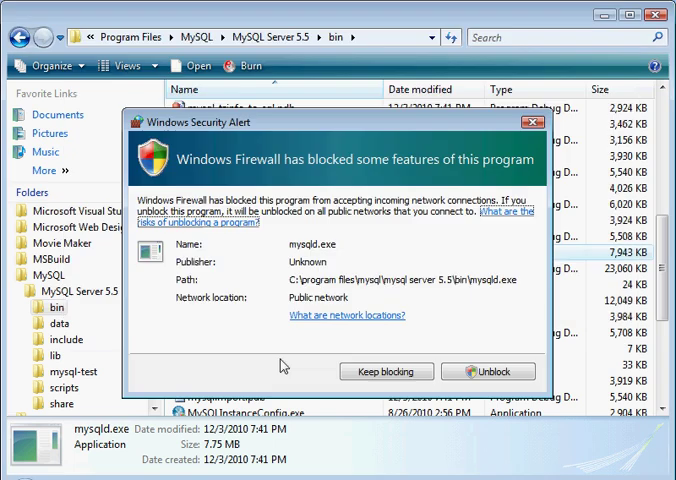
{"action": "left_click", "coordinate": [498, 374]}
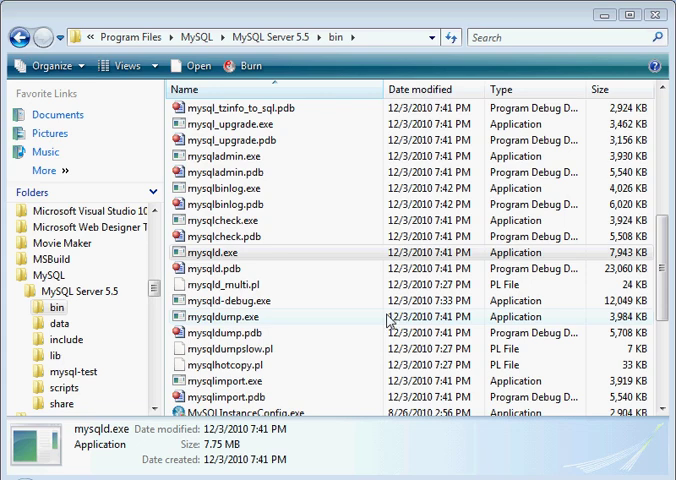
- Run mysql to reach the MySQL 5.5.8 monitor, then quit back to the Windows prompt
{"action": "key", "text": "alt+Tab"}
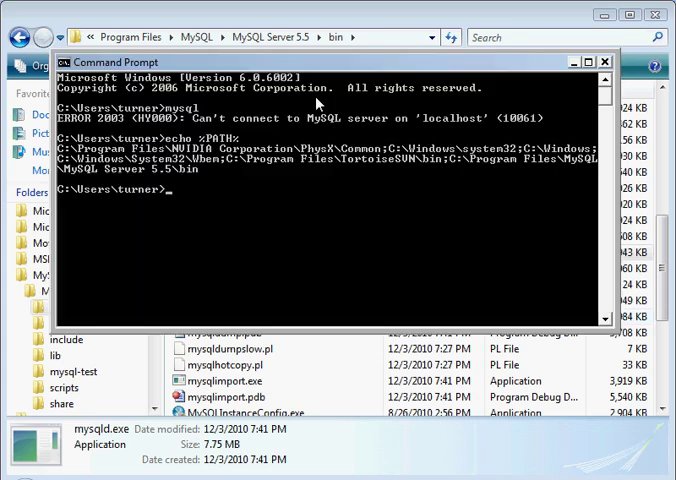
{"action": "left_click_drag", "start_coordinate": [330, 66], "coordinate": [353, 97]}
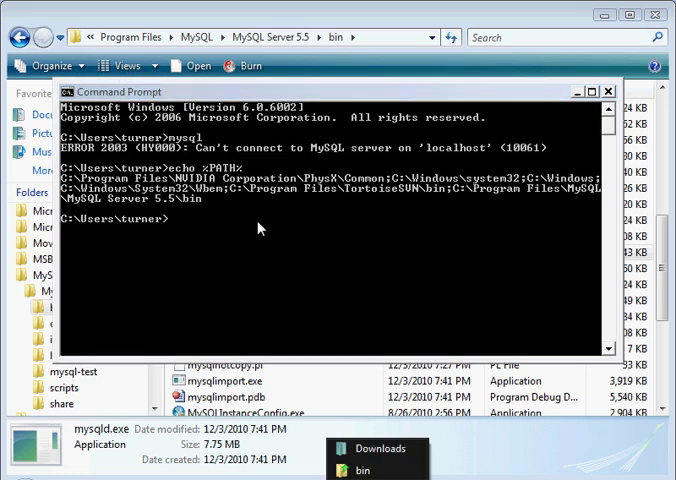
{"action": "left_click", "coordinate": [258, 228]}
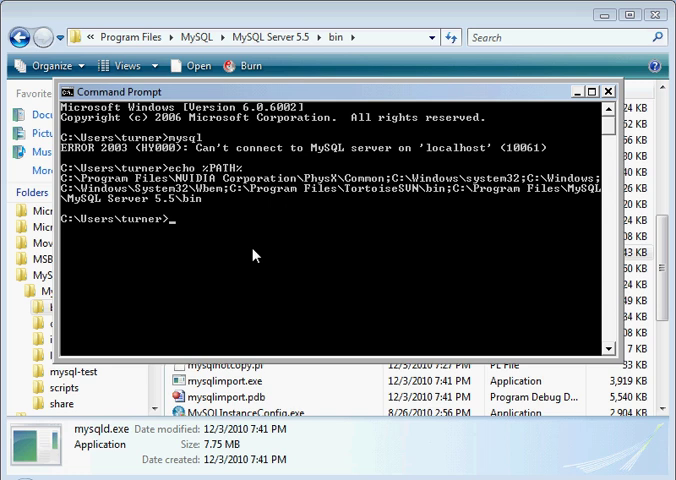
{"action": "type", "text": "mysql"}
{"action": "key", "text": "Return"}
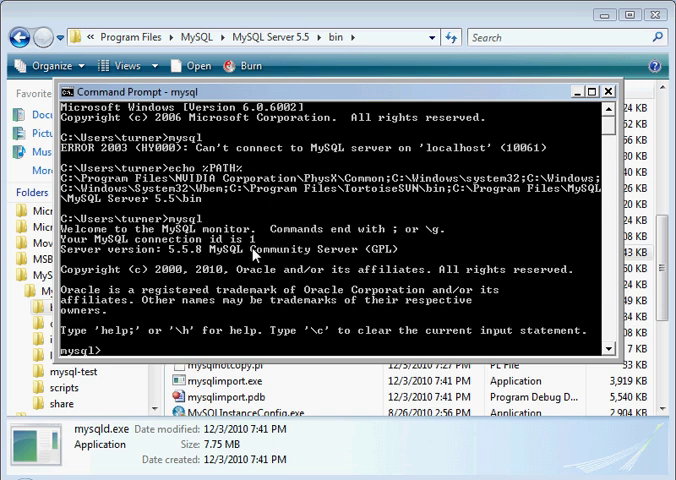
{"action": "type", "text": "qui"}
{"action": "type", "text": "t"}
{"action": "key", "text": "Return"}
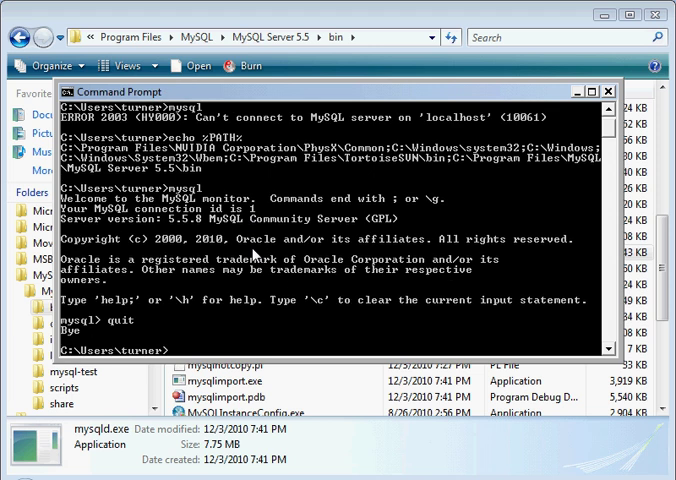
{"action": "mouse_move", "coordinate": [308, 95]}
{"action": "left_mouse_down"}
{"action": "mouse_move", "coordinate": [326, 215]}
{"action": "mouse_move", "coordinate": [330, 162]}
{"action": "left_mouse_up"}
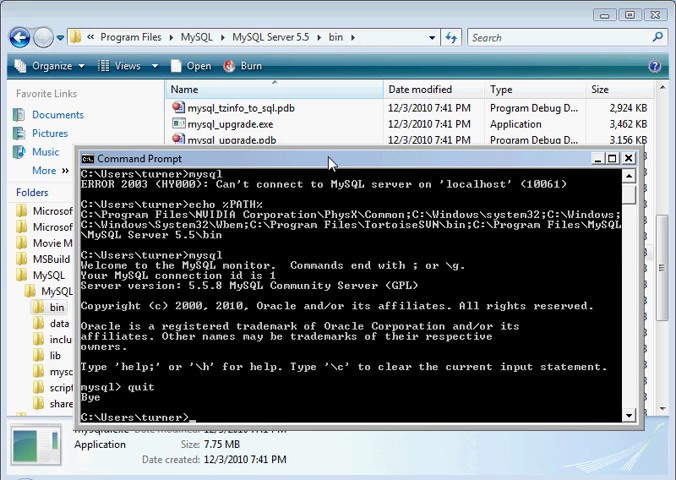
{"action": "type", "text": "m"}
{"action": "type", "text": "ysqld"}
{"action": "type", "text": " --help"}
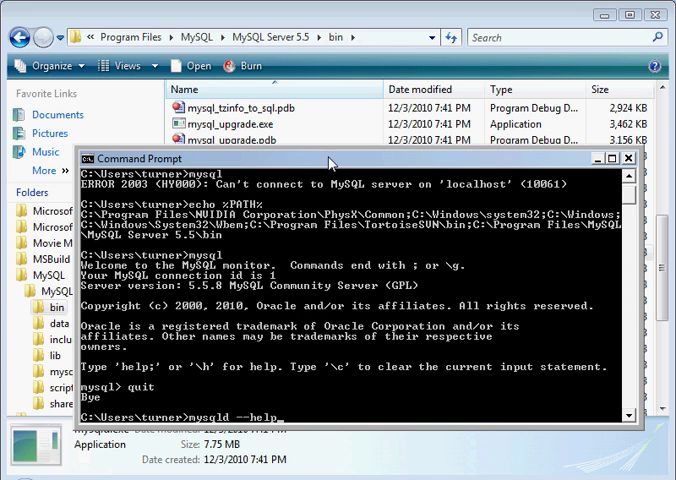
- Run mysqld --help, then mysqld --help --verbose to list all server options and defaults
{"action": "key", "text": "Return"}
{"action": "key", "text": "Return"}
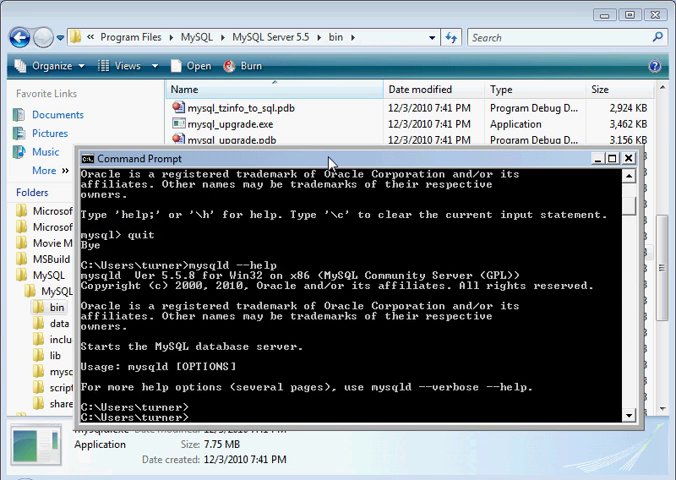
{"action": "key", "text": "Return"}
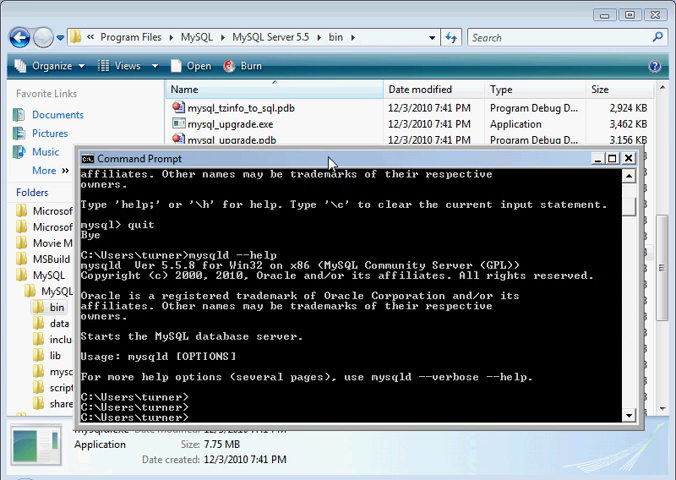
{"action": "key", "text": "Up"}
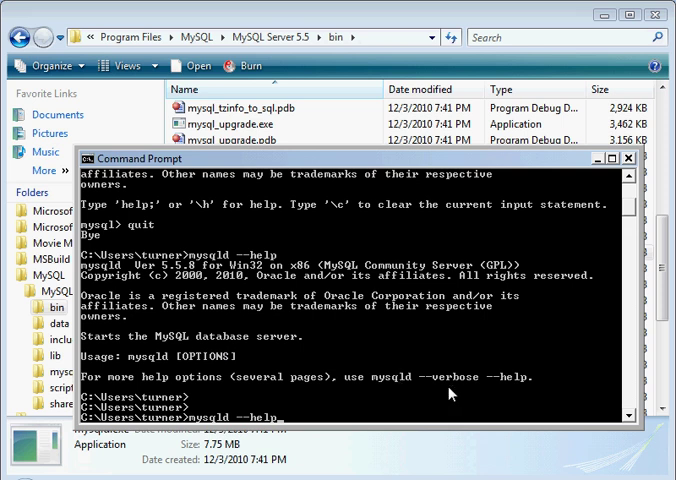
{"action": "type", "text": "--verb"}
{"action": "type", "text": "ose"}
{"action": "key", "text": "Return"}
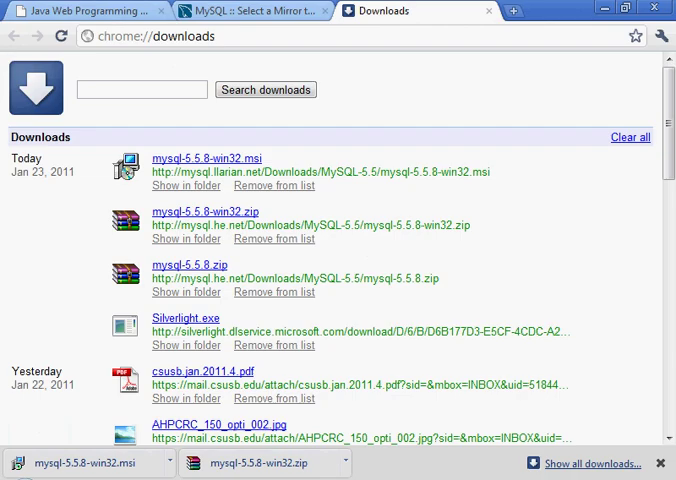
- Search 'mysql command line shutdown' and read the dev.mysql.com page on starting MySQL from Windows
{"action": "mouse_move", "coordinate": [230, 36]}
{"action": "left_mouse_down"}
{"action": "mouse_move", "coordinate": [108, 38]}
{"action": "mouse_move", "coordinate": [48, 48]}
{"action": "left_mouse_up"}
{"action": "type", "text": "m"}
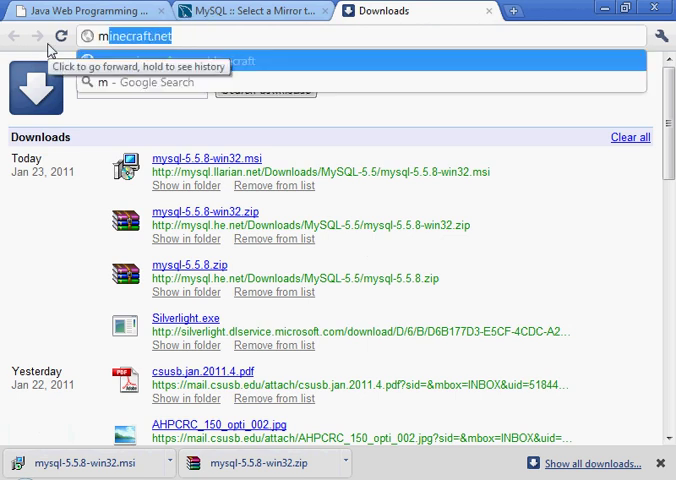
{"action": "type", "text": "ysql command"}
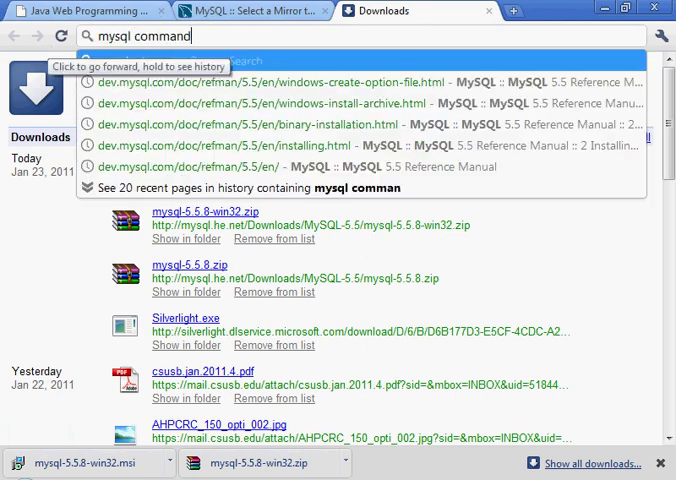
{"action": "type", "text": " line"}
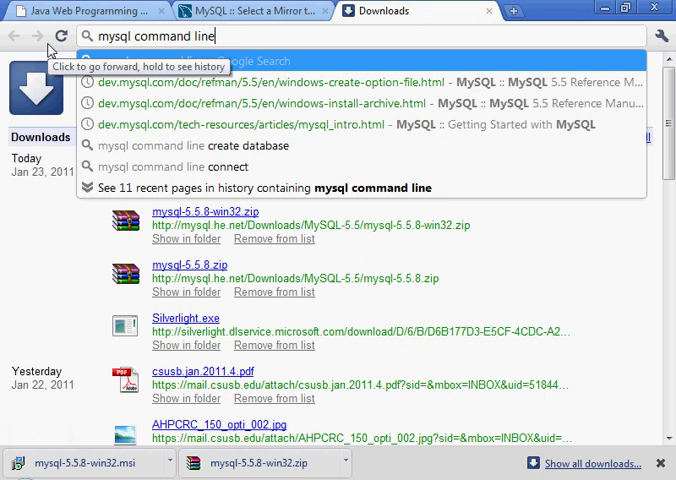
{"action": "type", "text": " shutdown"}
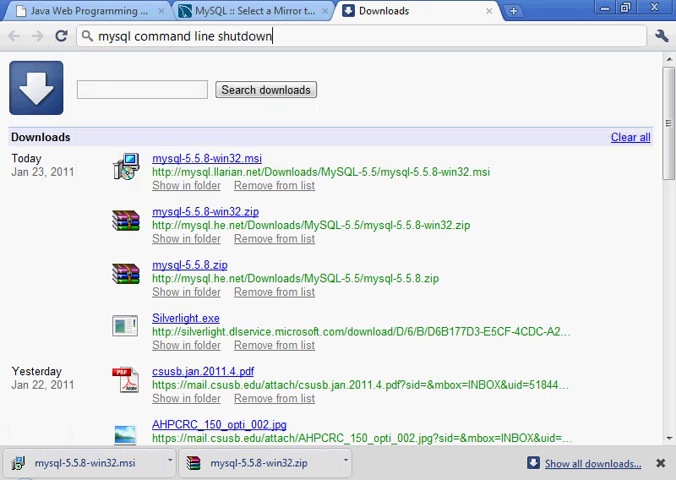
{"action": "key", "text": "Return"}
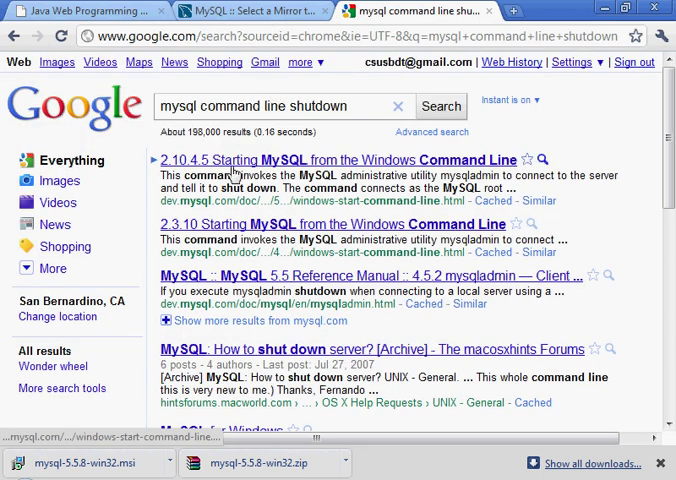
{"action": "left_click", "coordinate": [372, 161]}
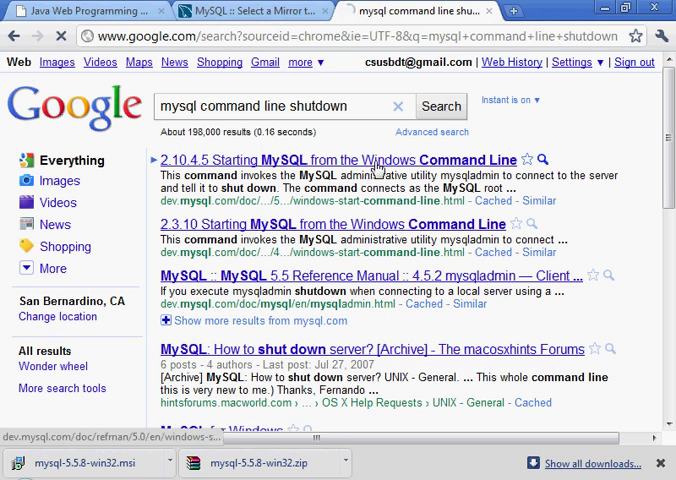
{"action": "scroll", "coordinate": [316, 252], "scroll_direction": "down", "scroll_amount": 1}
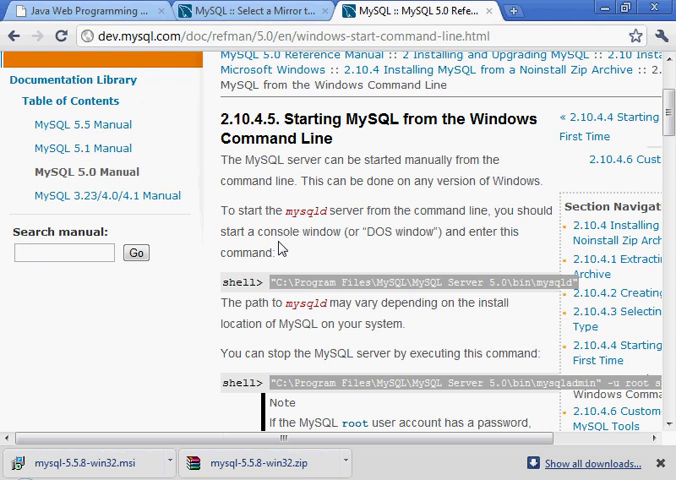
{"action": "left_click_drag", "start_coordinate": [270, 232], "coordinate": [366, 231]}
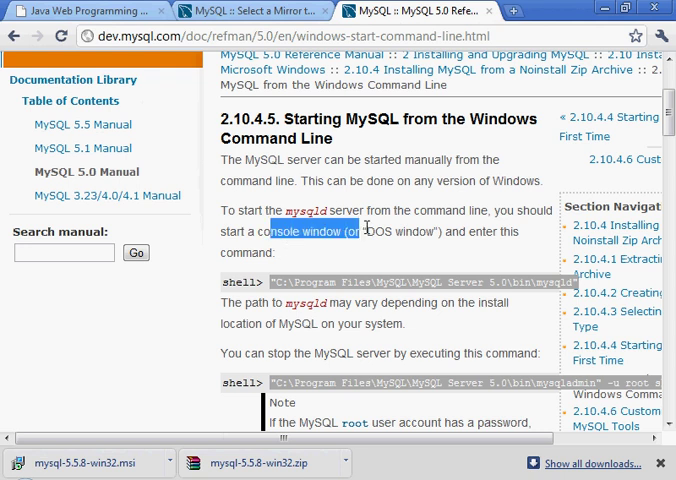
{"action": "scroll", "coordinate": [366, 231], "scroll_direction": "down", "scroll_amount": 2}
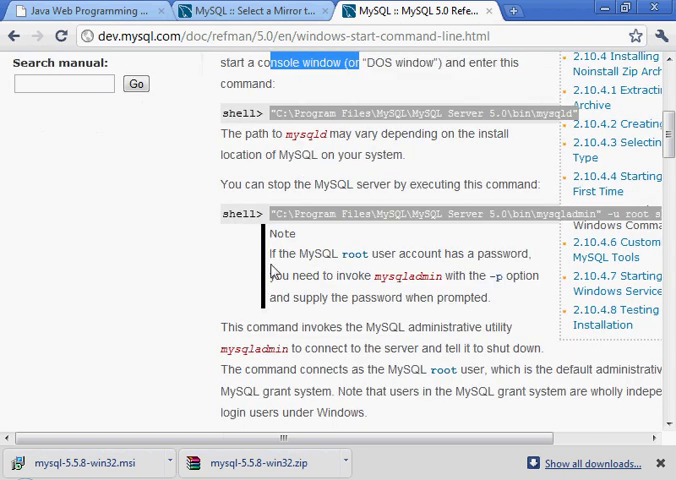
{"action": "scroll", "coordinate": [300, 265], "scroll_direction": "down", "scroll_amount": 1}
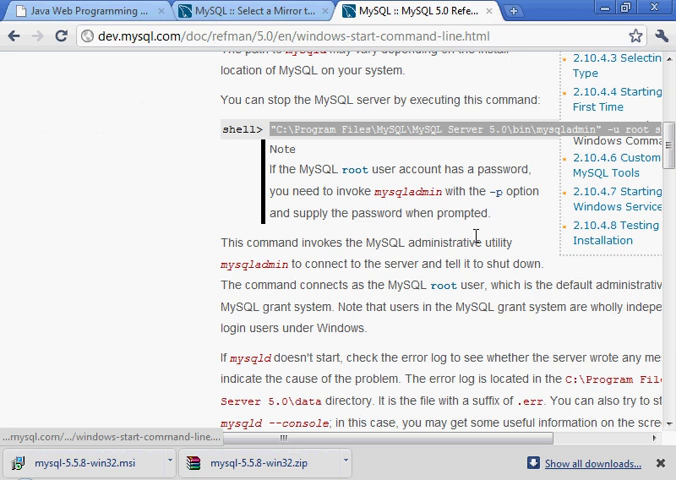
{"action": "scroll", "coordinate": [476, 236], "scroll_direction": "down", "scroll_amount": 1}
{"action": "scroll", "coordinate": [476, 238], "scroll_direction": "down", "scroll_amount": 1}
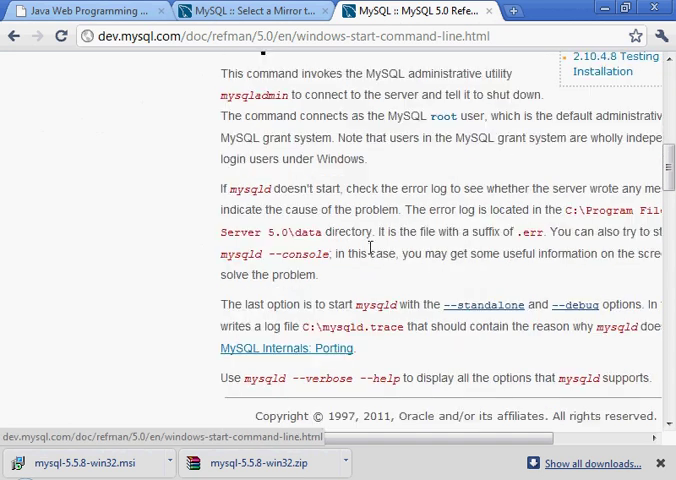
{"action": "double_click", "coordinate": [370, 250]}
{"action": "left_click_drag", "start_coordinate": [350, 437], "coordinate": [513, 437]}
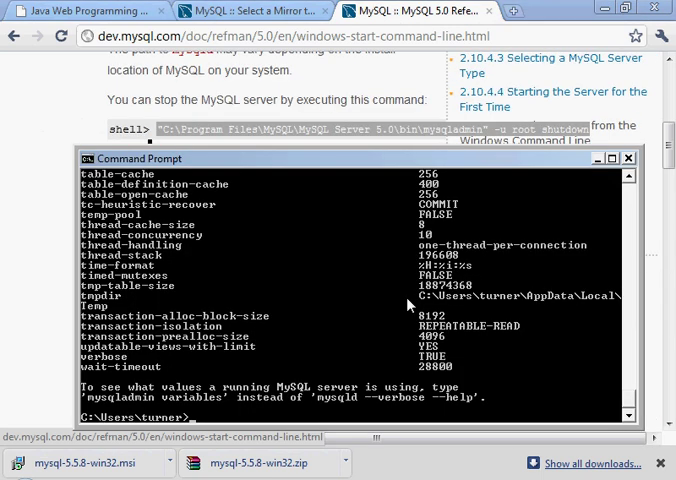
{"action": "type", "text": "m"}
{"action": "type", "text": "ysql"}
{"action": "type", "text": " -"}
{"action": "type", "text": "u roo"}
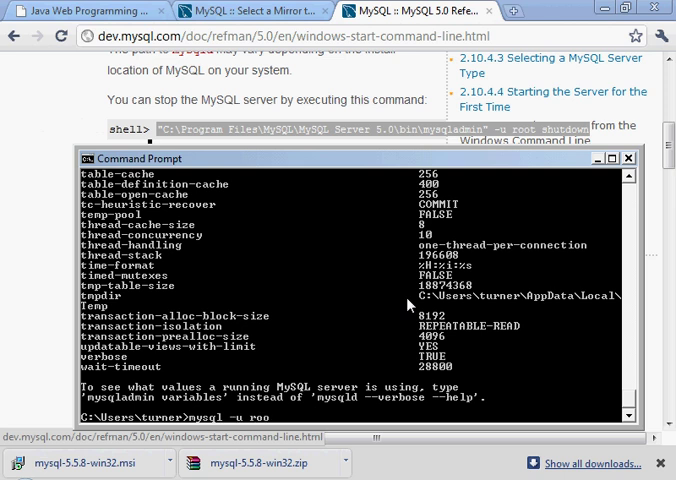
{"action": "type", "text": "t shut"}
{"action": "type", "text": "down"}
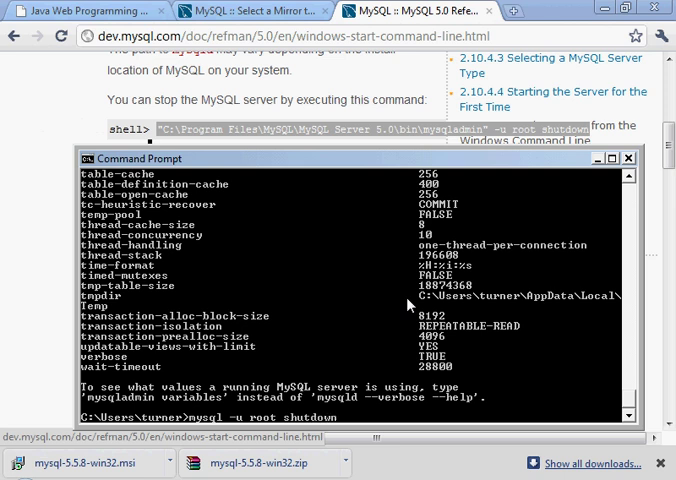
- Stop the server with mysqladmin -u root shutdown after a first failed attempt
{"action": "key", "text": "Return"}
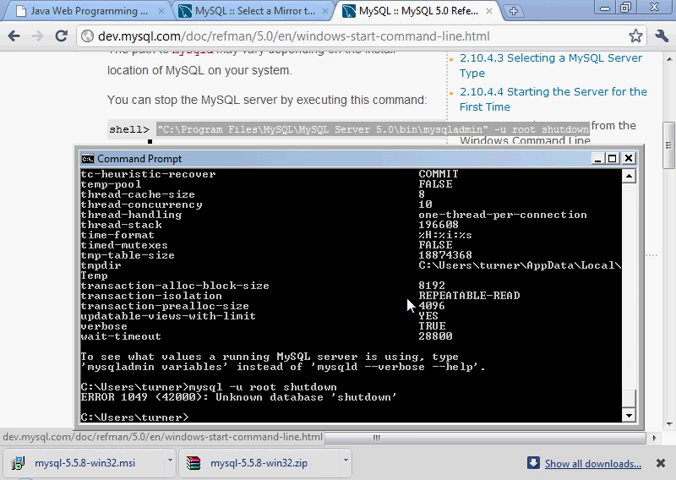
{"action": "key", "text": "Up"}
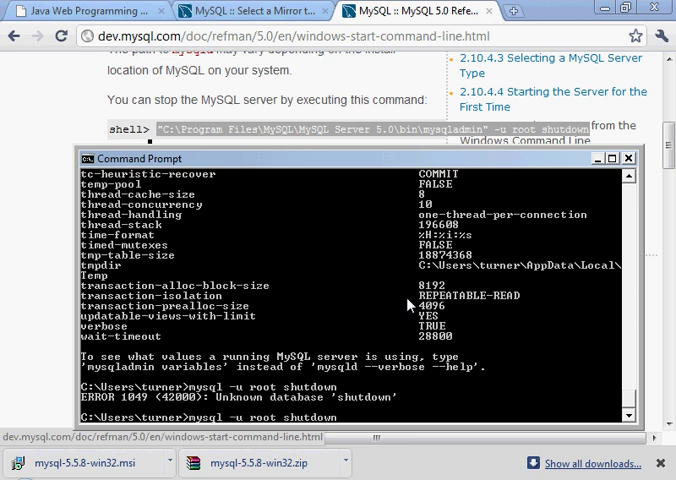
{"action": "type", "text": "admin"}
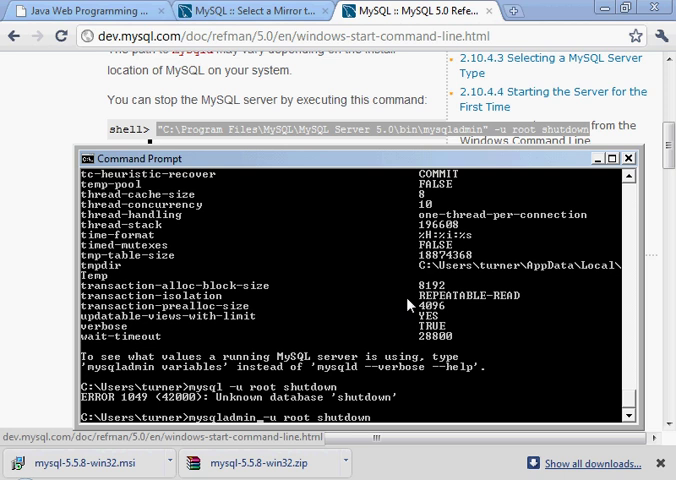
{"action": "key", "text": "Return"}
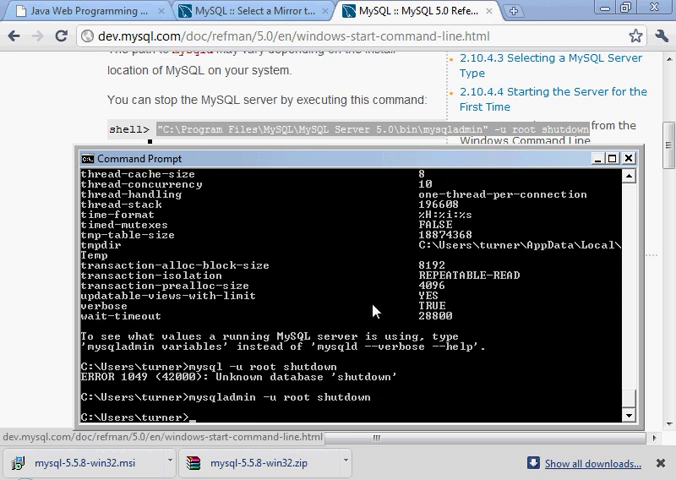
- Trim a recalled command down to mysql and run it, getting ERROR 2003 can't connect
{"action": "key", "text": "Up"}
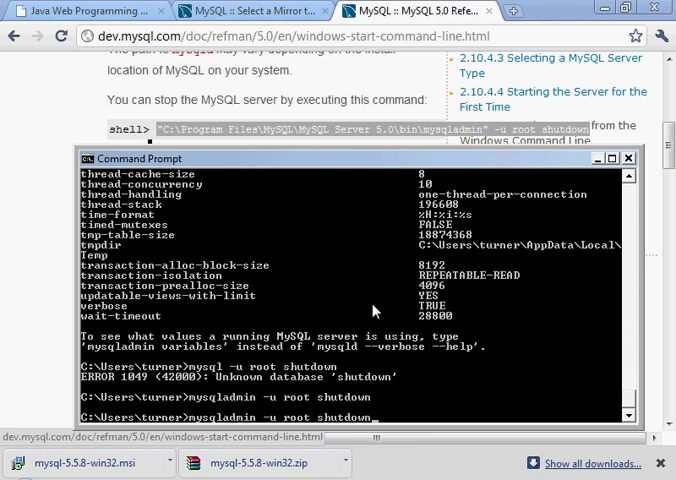
{"action": "key", "text": "Up"}
{"action": "key", "text": "BackSpace"}
{"action": "key", "text": "BackSpace"}
{"action": "key", "text": "BackSpace"}
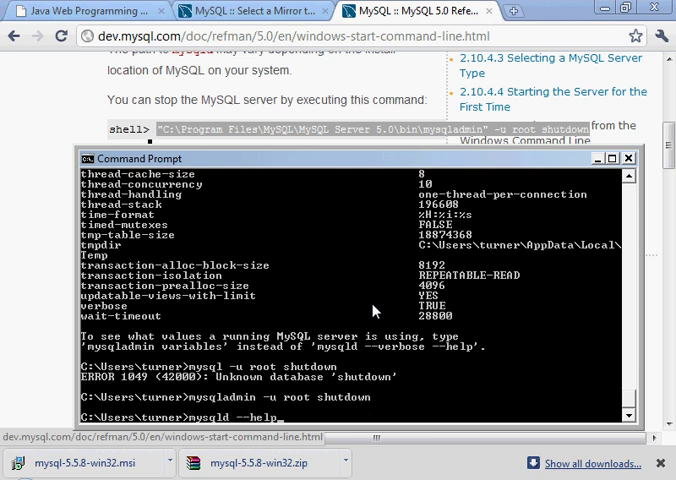
{"action": "key", "text": "BackSpace"}
{"action": "key", "text": "BackSpace"}
{"action": "key", "text": "BackSpace"}
{"action": "key", "text": "BackSpace"}
{"action": "key", "text": "BackSpace"}
{"action": "key", "text": "BackSpace"}
{"action": "key", "text": "Return"}
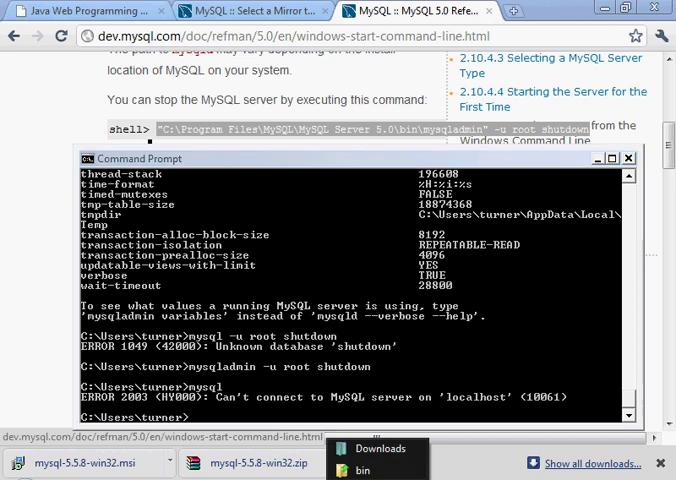
- Reopen the bin folder from the taskbar, relaunch mysqld.exe and leave its console
{"action": "left_click", "coordinate": [376, 470]}
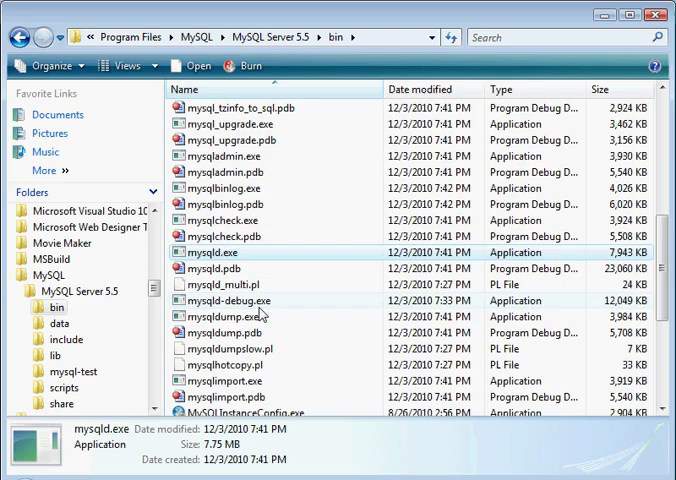
{"action": "mouse_move", "coordinate": [215, 254]}
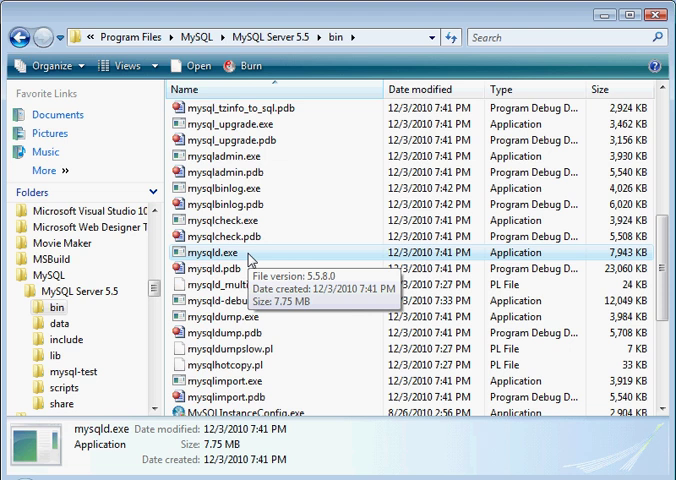
{"action": "double_click", "coordinate": [251, 257]}
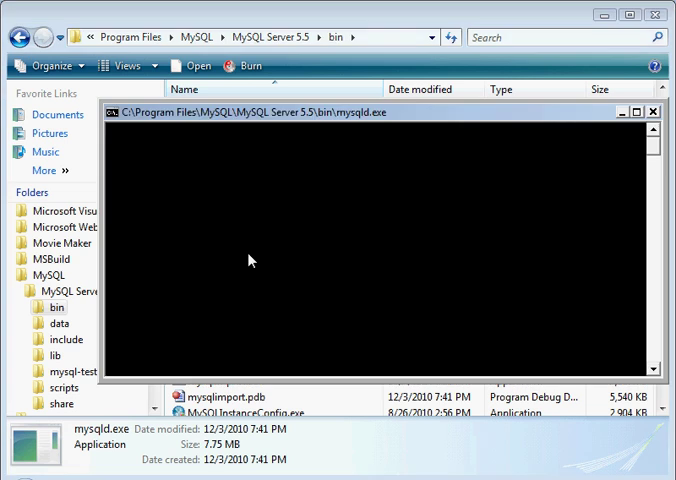
{"action": "key", "text": "alt+Tab"}
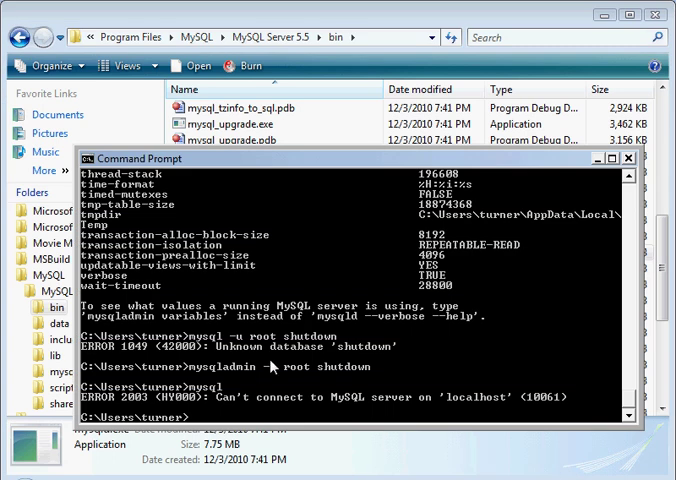
{"action": "type", "text": "mysqladmin -u root shutdown"}
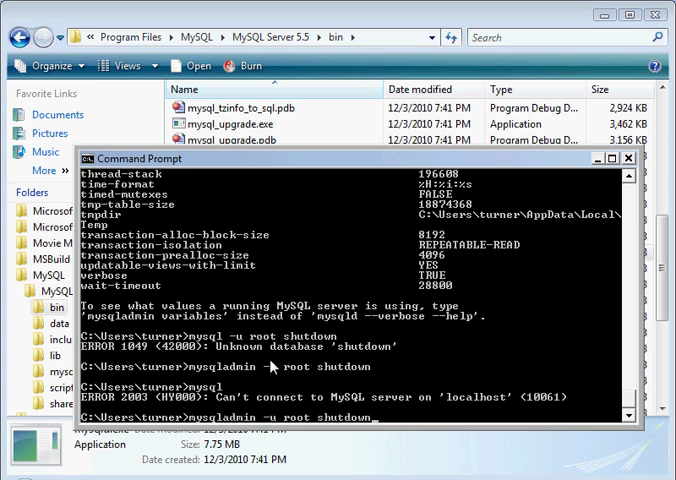
- Back in Command Prompt, step through history to the mysqladmin shutdown command
{"action": "key", "text": "Up"}
{"action": "key", "text": "Up"}
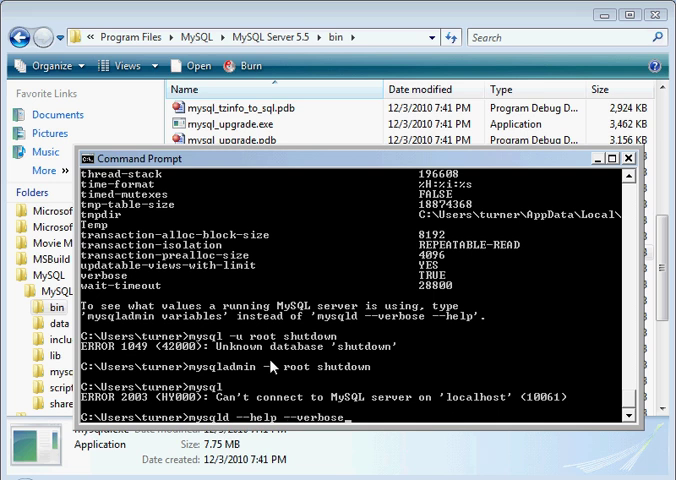
{"action": "key", "text": "Up"}
- Edit the recalled command to mysqladmin -u root password 'root' and run it, getting a quote warning
{"action": "key", "text": "Down"}
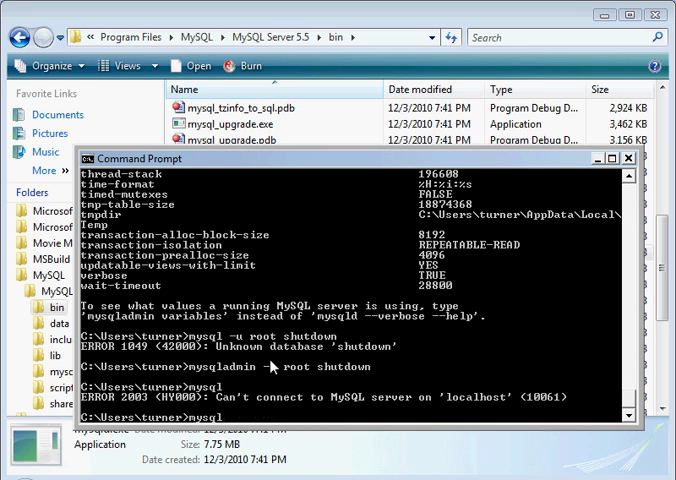
{"action": "key", "text": "Up"}
{"action": "key", "text": "BackSpace"}
{"action": "key", "text": "BackSpace"}
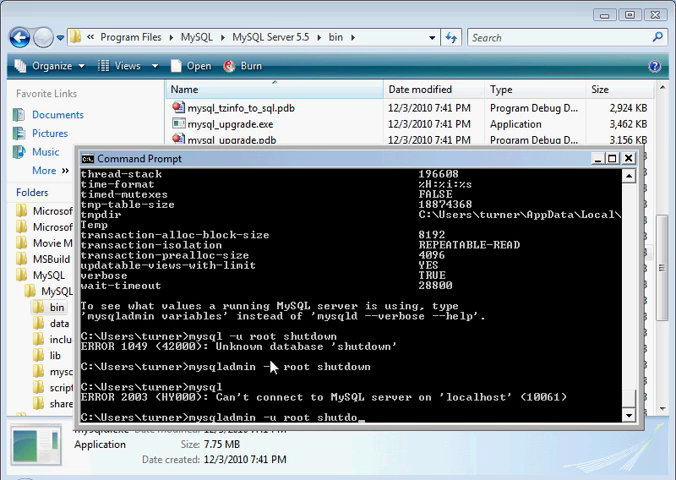
{"action": "key", "text": "BackSpace"}
{"action": "key", "text": "BackSpace"}
{"action": "key", "text": "BackSpace"}
{"action": "type", "text": "passw"}
{"action": "type", "text": "ord"}
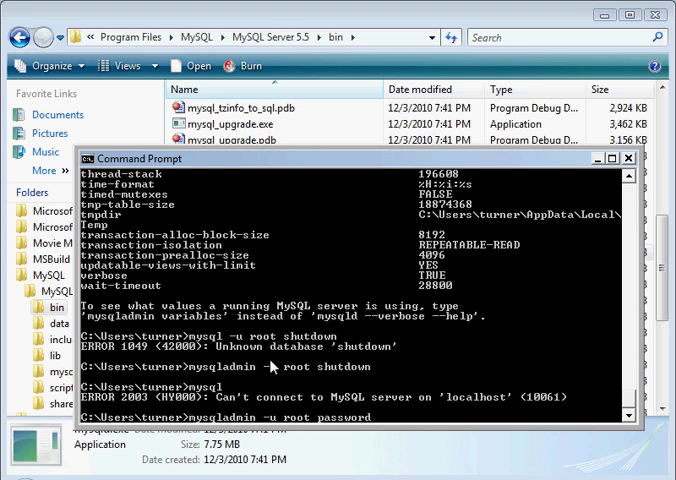
{"action": "type", "text": " 'r"}
{"action": "type", "text": "oot'"}
{"action": "key", "text": "Return"}
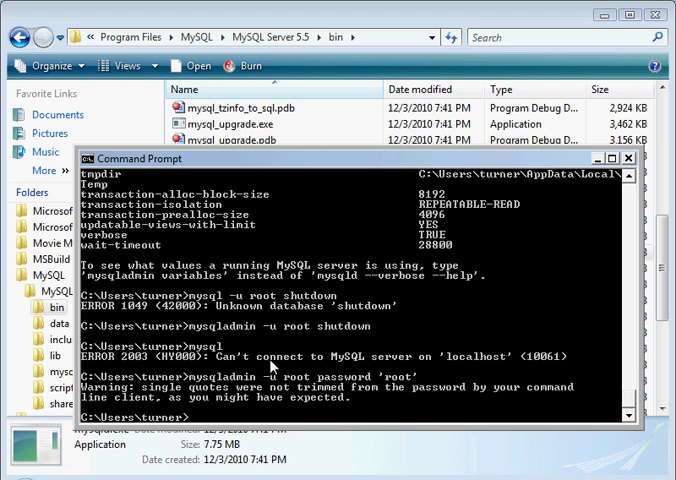
- Rerun it as mysqladmin -u root password root without the quotes
{"action": "key", "text": "Up"}
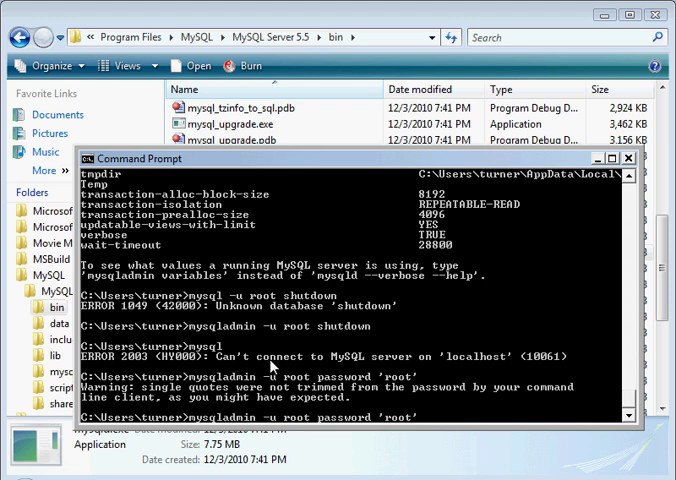
{"action": "key", "text": "BackSpace"}
{"action": "key", "text": "BackSpace"}
{"action": "key", "text": "Return"}
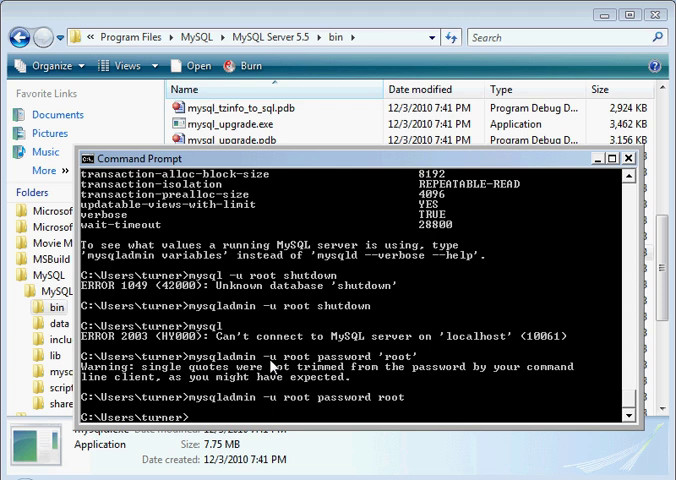
{"action": "type", "text": "mysq"}
{"action": "type", "text": "l"}
- Run 'flush privileges;' in an unauthenticated MySQL monitor and hit ERROR 1227 access denied
{"action": "key", "text": "Return"}
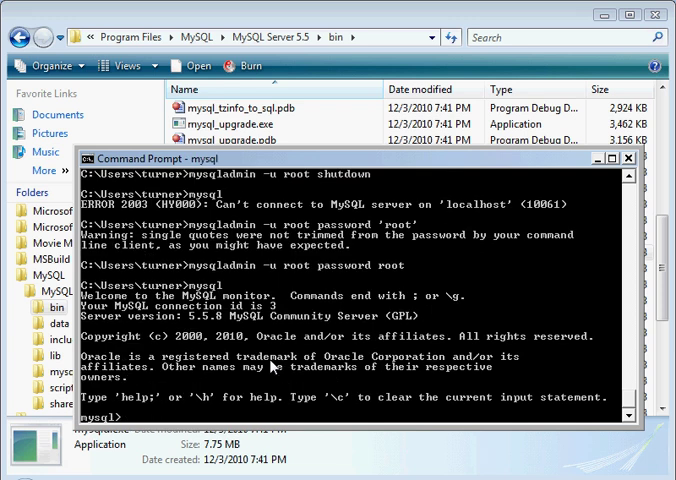
{"action": "type", "text": "quit"}
{"action": "key", "text": "Return"}
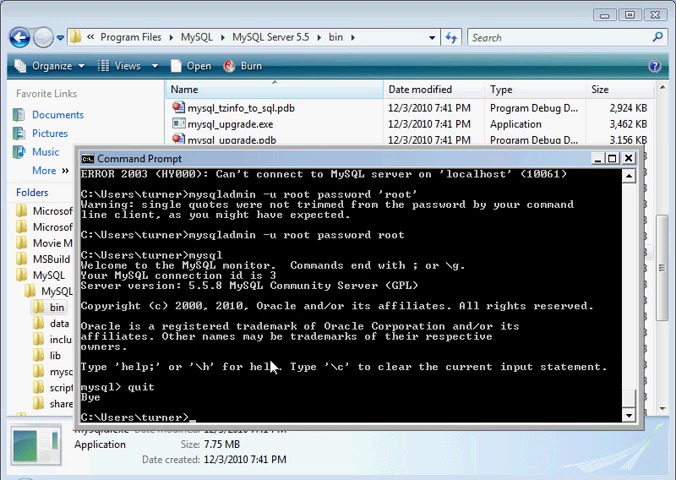
{"action": "type", "text": "mysql"}
{"action": "key", "text": "Return"}
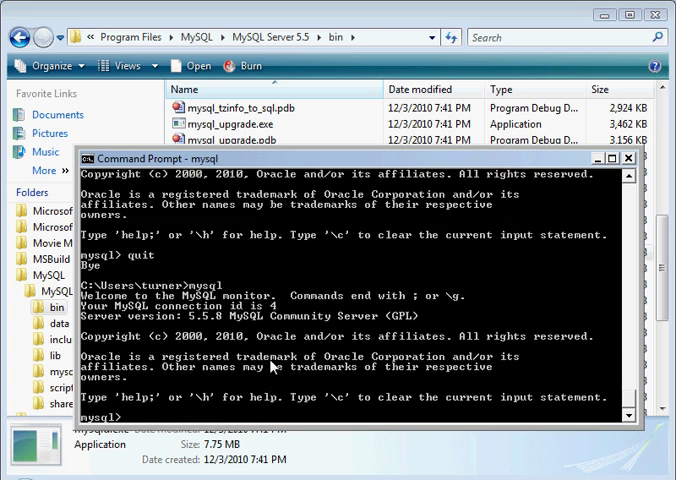
{"action": "type", "text": "flush"}
{"action": "type", "text": " privile"}
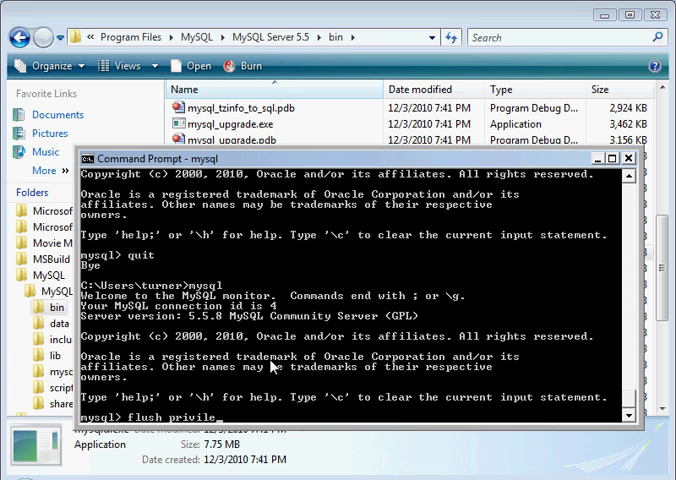
{"action": "type", "text": "ges;"}
{"action": "key", "text": "Return"}
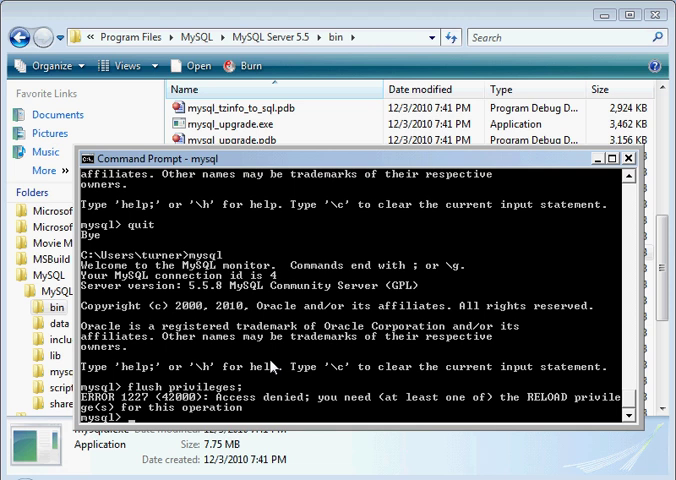
{"action": "type", "text": "quit"}
- Log in with 'mysql -u root', run 'flush privileges;' with Query OK, then quit to the shell
{"action": "key", "text": "Return"}
{"action": "type", "text": "mysql"}
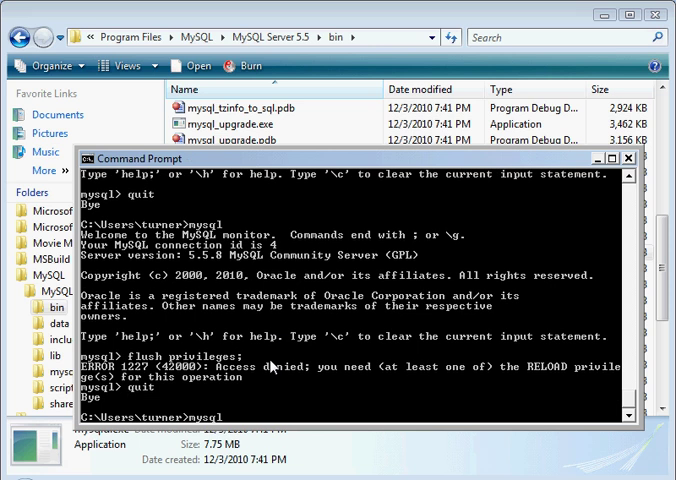
{"action": "type", "text": " -u r"}
{"action": "type", "text": "oot"}
{"action": "key", "text": "Return"}
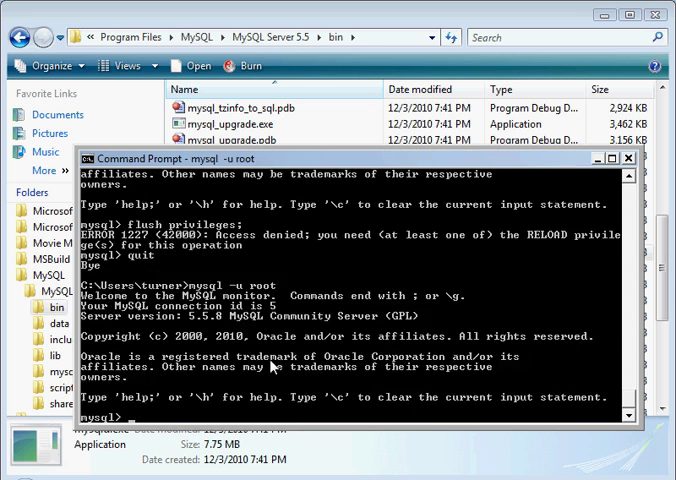
{"action": "key", "text": "Up"}
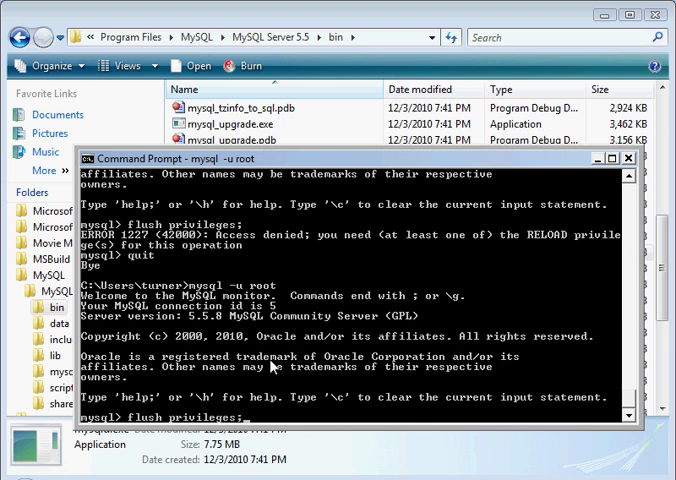
{"action": "key", "text": "Return"}
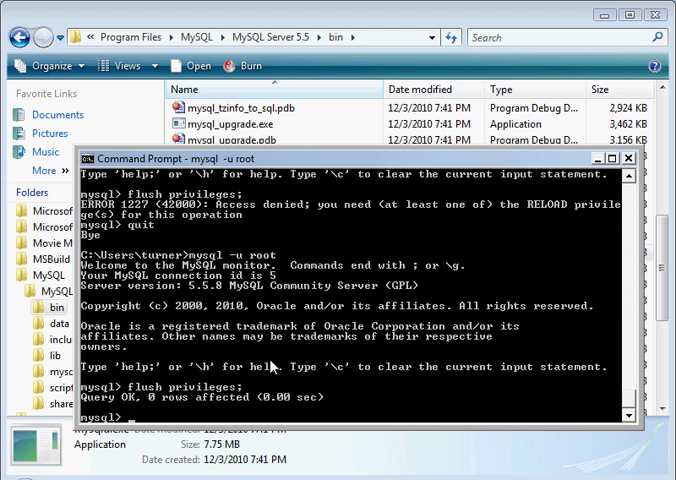
{"action": "type", "text": "q"}
{"action": "type", "text": "uit"}
{"action": "key", "text": "Return"}
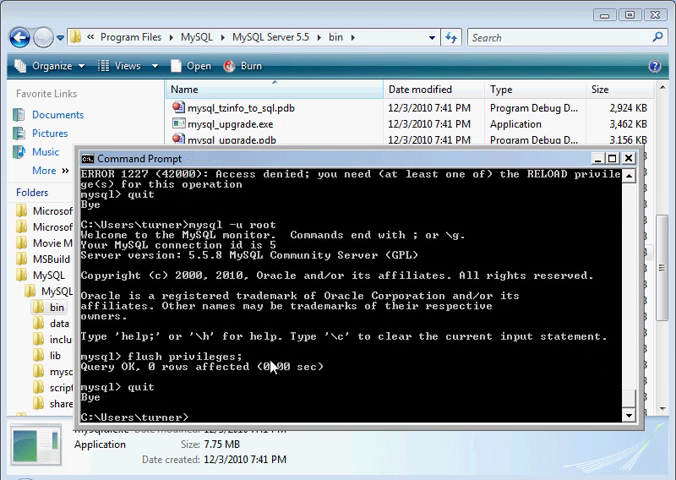
{"action": "type", "text": "mysql -u root"}
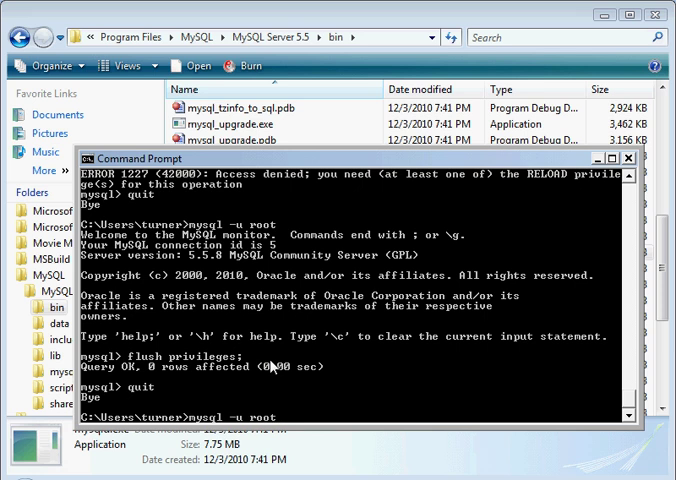
- See ERROR 1045 for 'mysql -u root', then log in with 'mysql -u root -proot' and quit
{"action": "key", "text": "Return"}
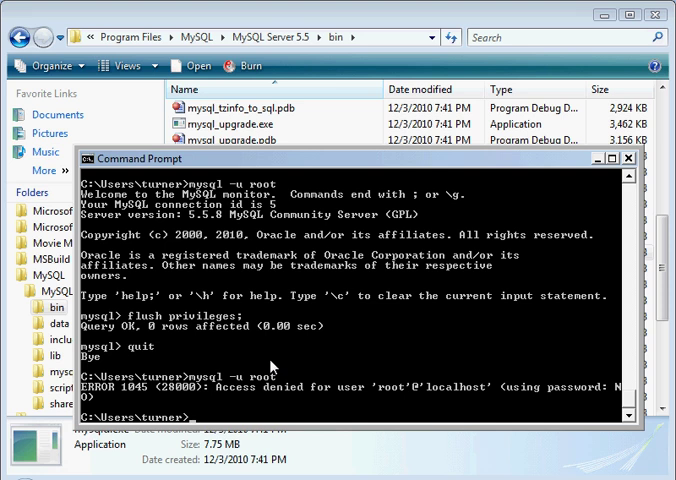
{"action": "key", "text": "Up"}
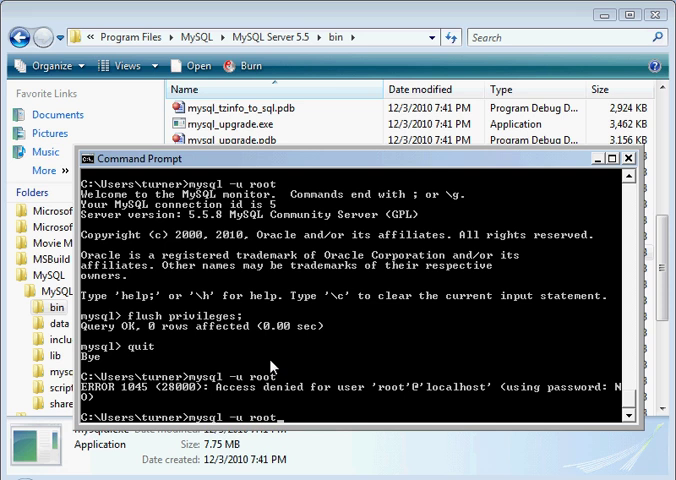
{"action": "type", "text": "-"}
{"action": "type", "text": "proot"}
{"action": "key", "text": "Left"}
{"action": "key", "text": "Left"}
{"action": "key", "text": "Left"}
{"action": "key", "text": "End"}
{"action": "key", "text": "Return"}
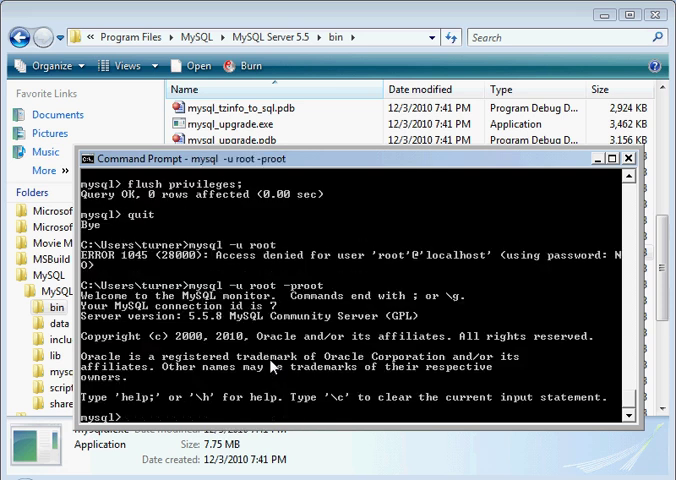
{"action": "type", "text": "q"}
{"action": "type", "text": "uit"}
{"action": "key", "text": "Return"}
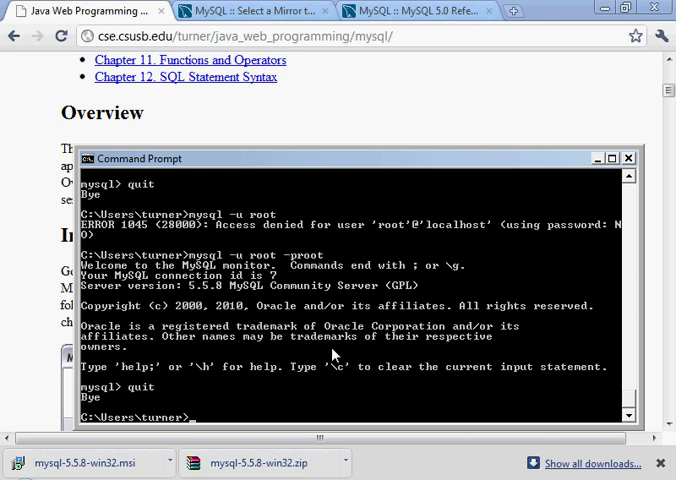
{"action": "type", "text": "mysq"}
{"action": "type", "text": "ladmin"}
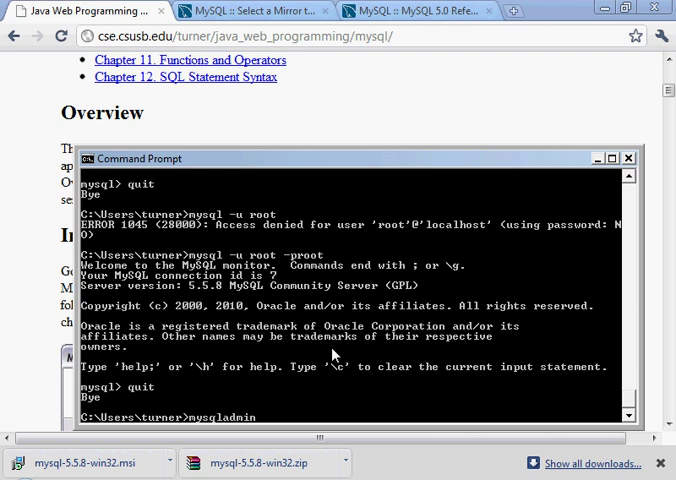
{"action": "type", "text": " -u"}
{"action": "type", "text": " root -"}
{"action": "type", "text": "proot "}
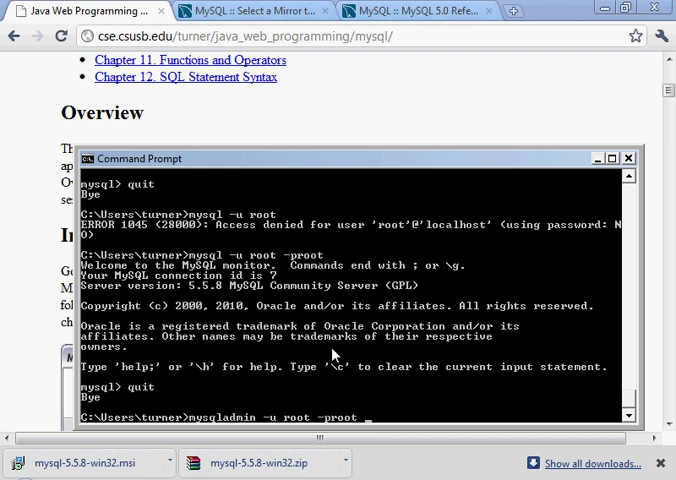
{"action": "type", "text": "shutd"}
{"action": "type", "text": "own"}
{"action": "key", "text": "Return"}
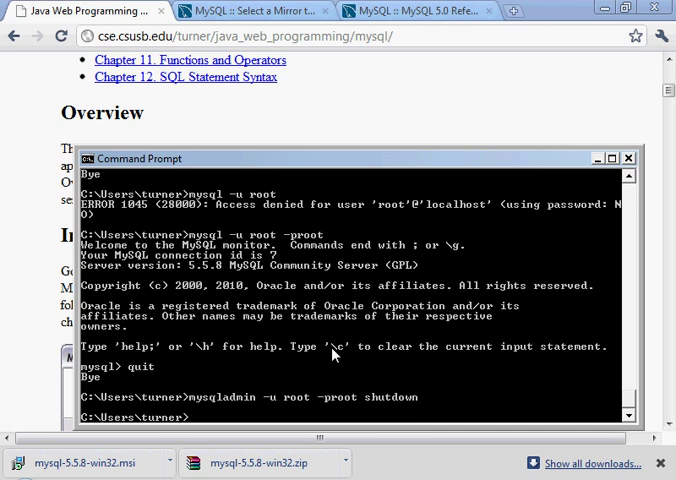
{"action": "key", "text": "Up"}
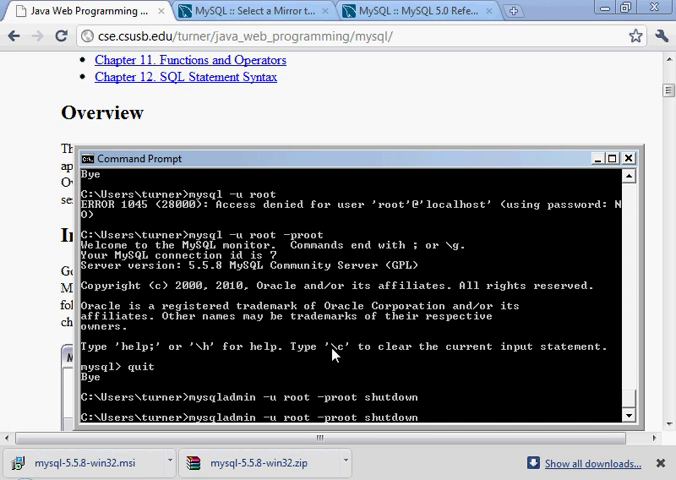
{"action": "key", "text": "Up"}
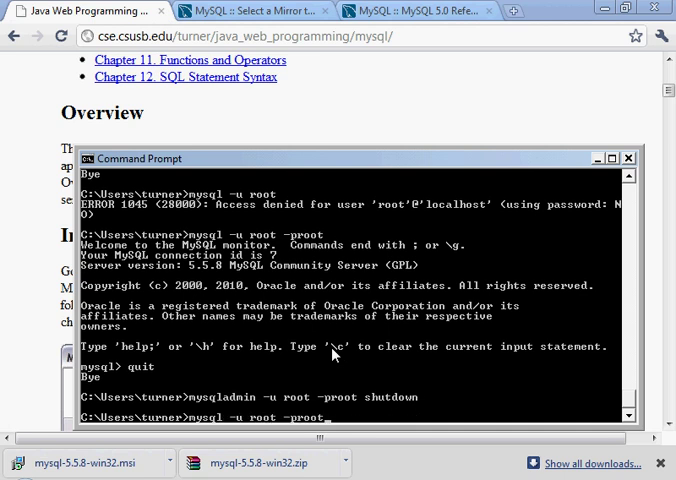
{"action": "key", "text": "Return"}
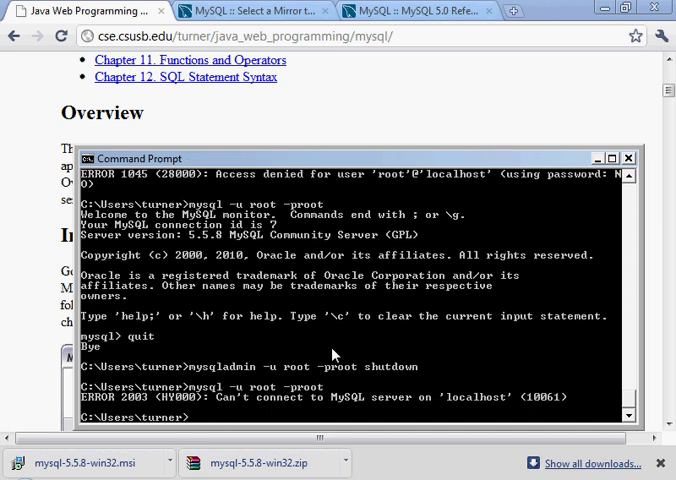
{"action": "key", "text": "alt+Tab"}
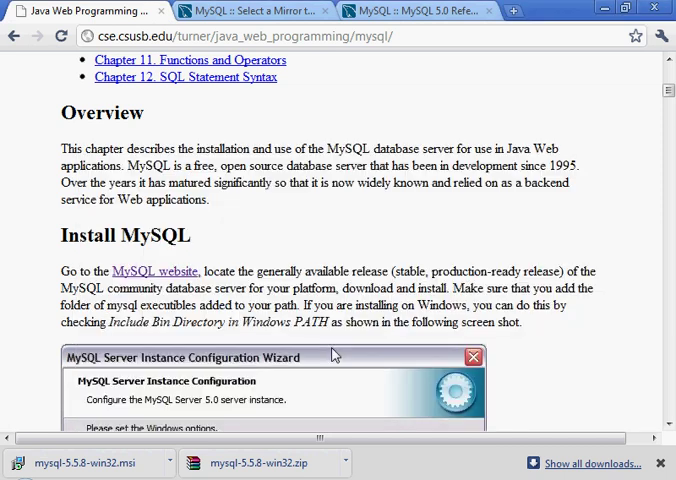